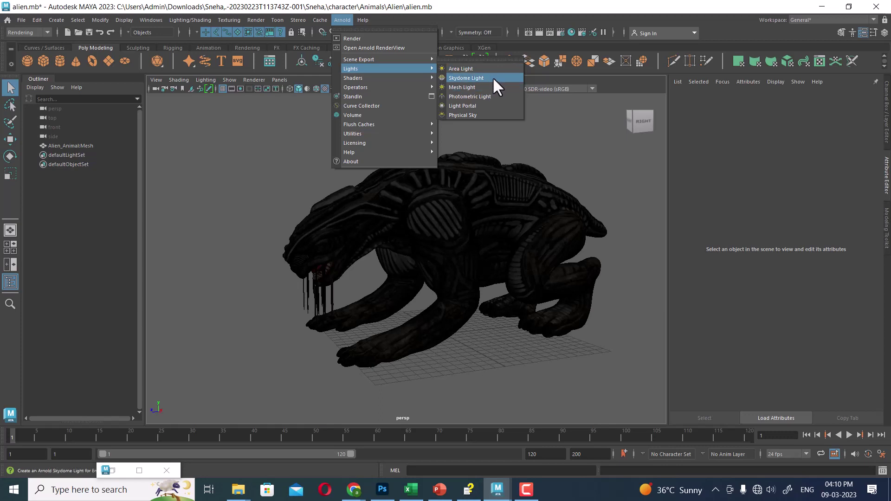
Step: Add an Arnold Skydome Light to the scene, render the current frame and put the render window away
{"action": "left_click", "coordinate": [492, 77]}
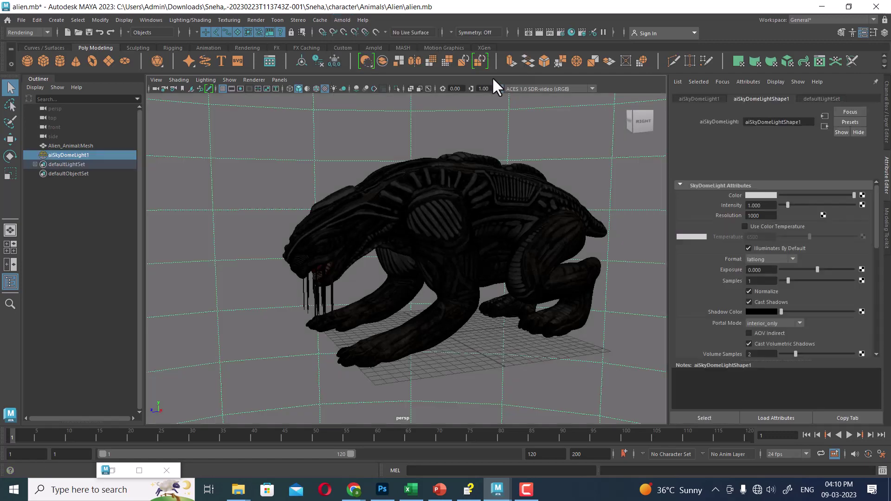
{"action": "left_click", "coordinate": [539, 31]}
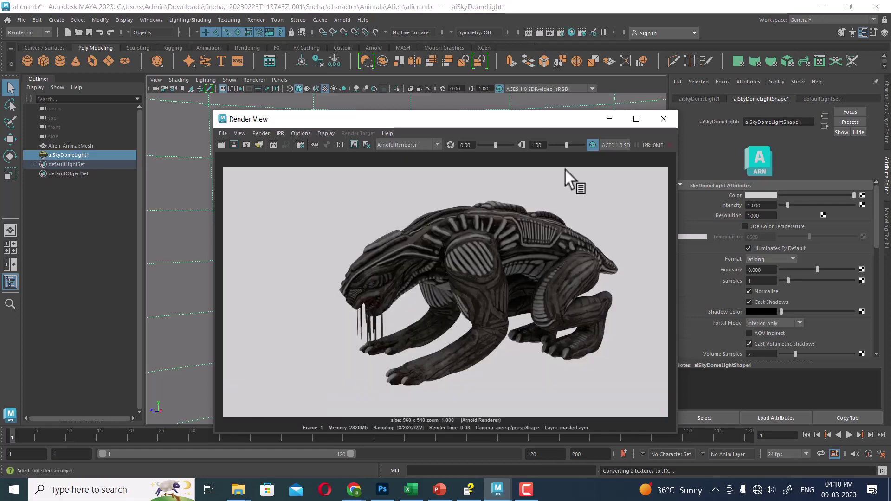
{"action": "left_click_drag", "start_coordinate": [551, 119], "coordinate": [443, 117]}
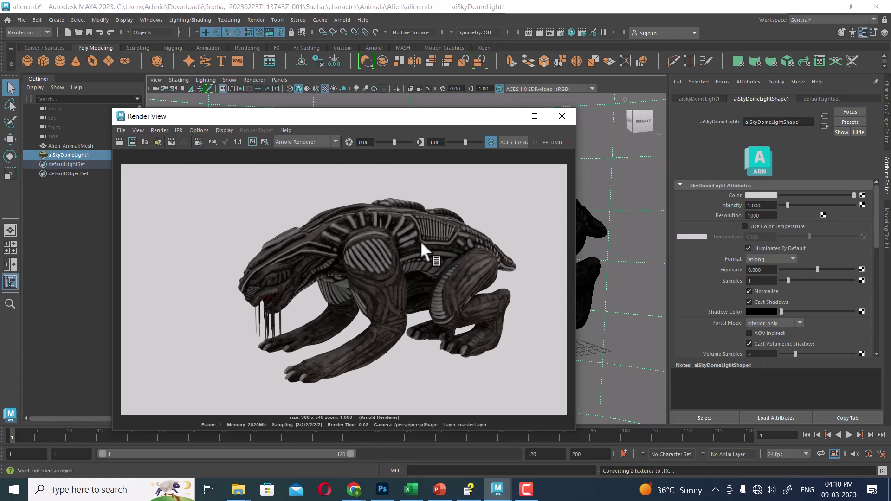
{"action": "left_click", "coordinate": [507, 120]}
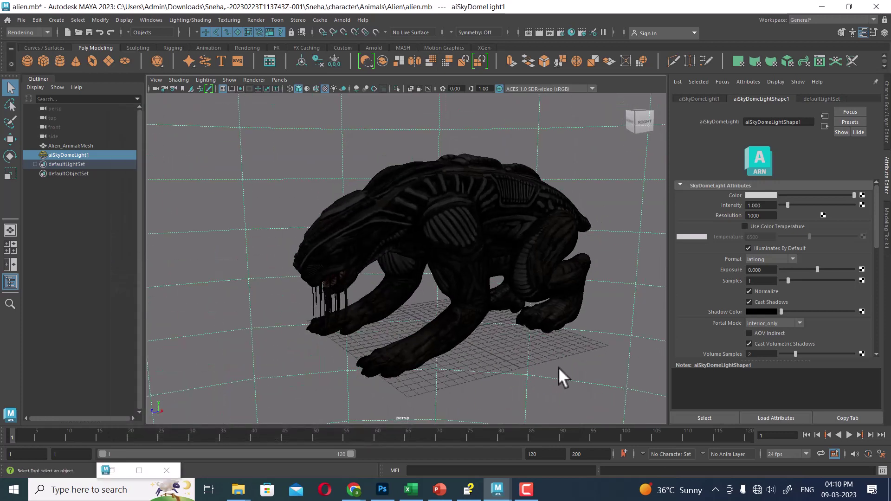
{"action": "right_click_drag", "start_coordinate": [591, 344], "coordinate": [558, 268], "text": "shift"}
{"action": "mouse_move", "coordinate": [576, 325]}
{"action": "right_mouse_down", "text": "shift"}
{"action": "mouse_move", "coordinate": [621, 380]}
{"action": "mouse_move", "coordinate": [578, 333]}
{"action": "right_mouse_up", "text": "shift"}
{"action": "key", "text": "w"}
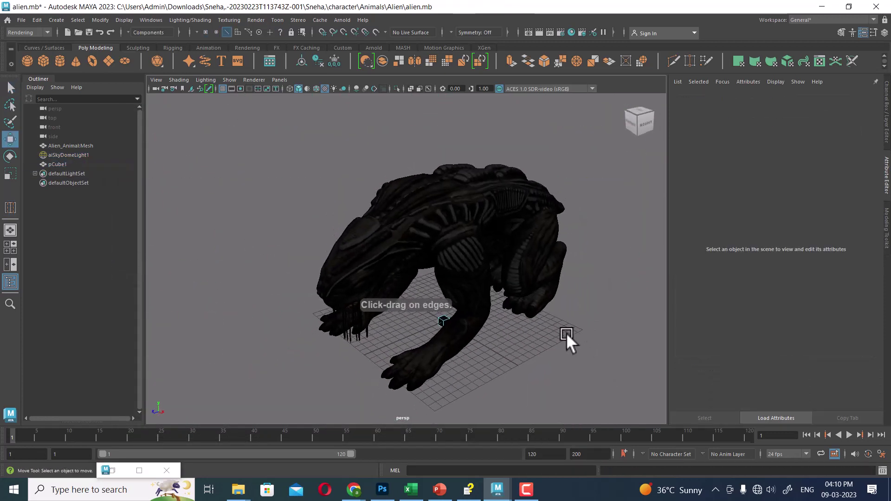
{"action": "mouse_move", "coordinate": [441, 328]}
{"action": "left_mouse_down", "text": "alt"}
{"action": "mouse_move", "coordinate": [466, 321]}
{"action": "mouse_move", "coordinate": [448, 316]}
{"action": "left_mouse_up", "text": "alt"}
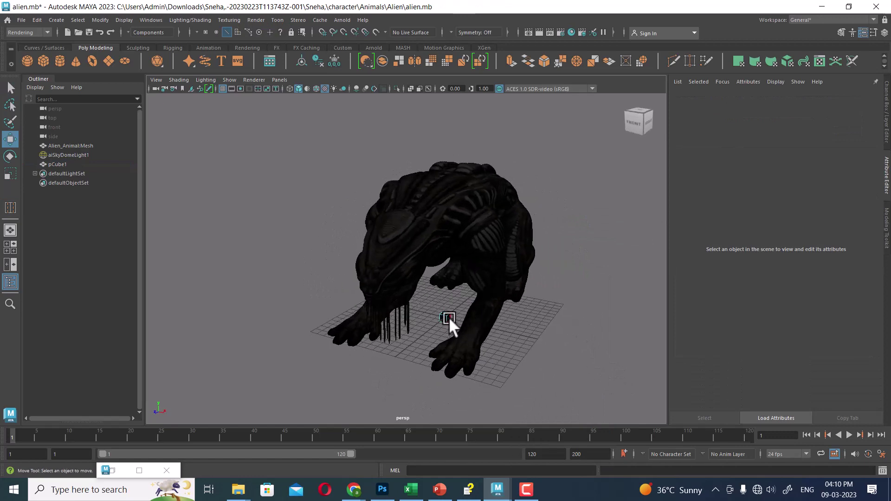
{"action": "right_click_drag", "start_coordinate": [444, 311], "coordinate": [507, 191]}
{"action": "left_click", "coordinate": [504, 279]}
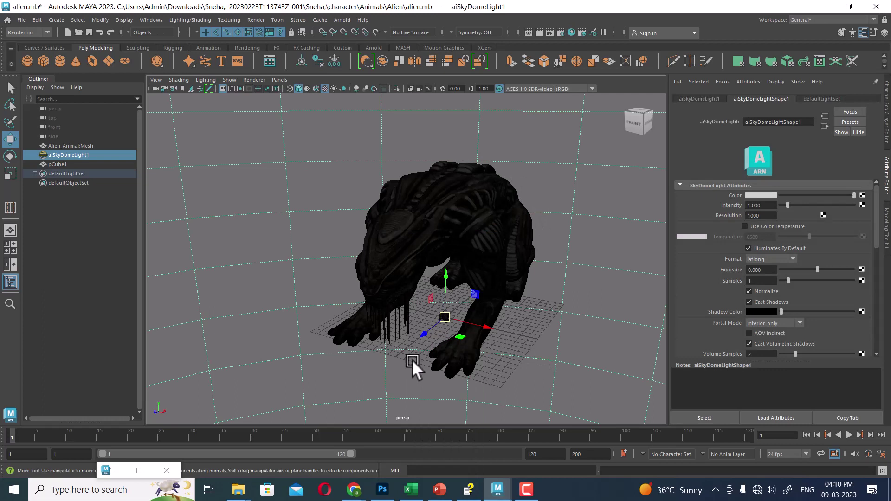
{"action": "left_click", "coordinate": [60, 211]}
{"action": "left_click", "coordinate": [62, 164]}
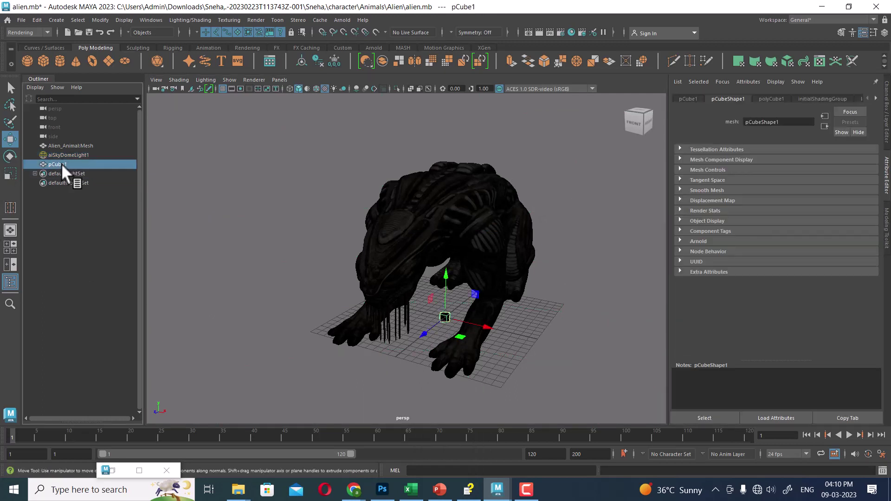
{"action": "key", "text": "Delete"}
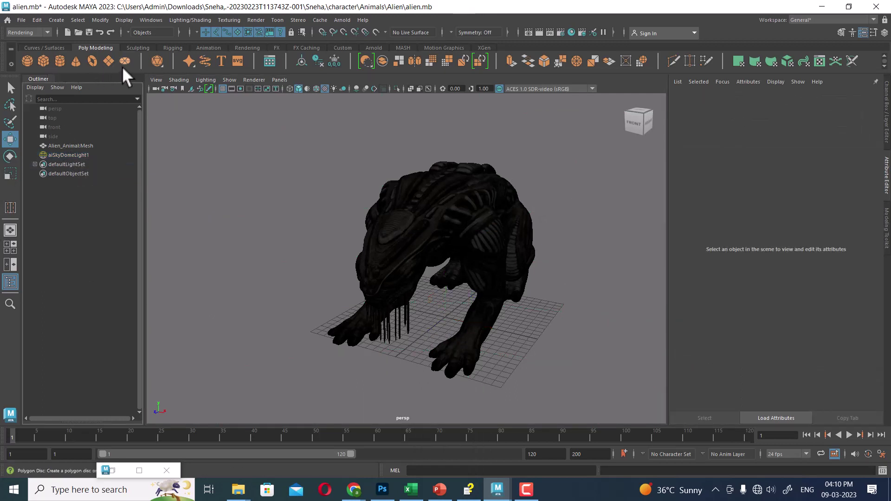
Step: Create a polygon plane under the creature, scale it up as a floor and assign it a new Lambert material
{"action": "left_click", "coordinate": [109, 60]}
{"action": "key", "text": "r"}
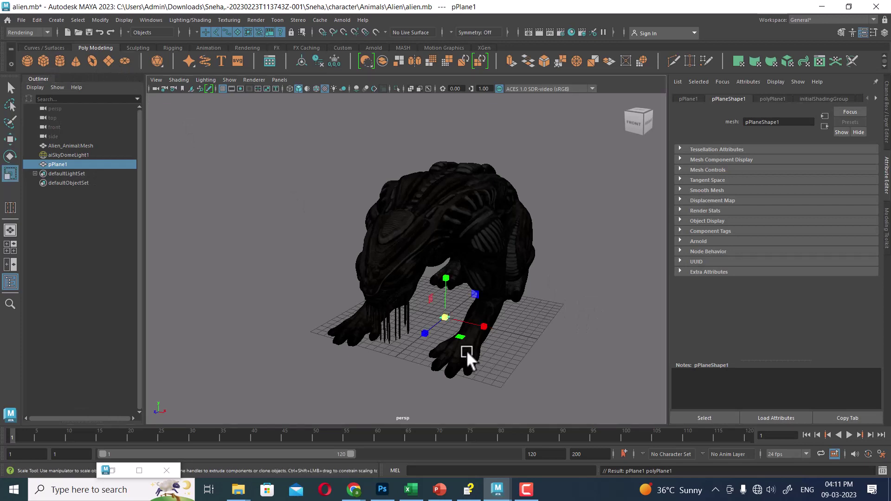
{"action": "left_click_drag", "start_coordinate": [446, 316], "coordinate": [573, 294]}
{"action": "right_click_drag", "start_coordinate": [572, 295], "coordinate": [661, 402]}
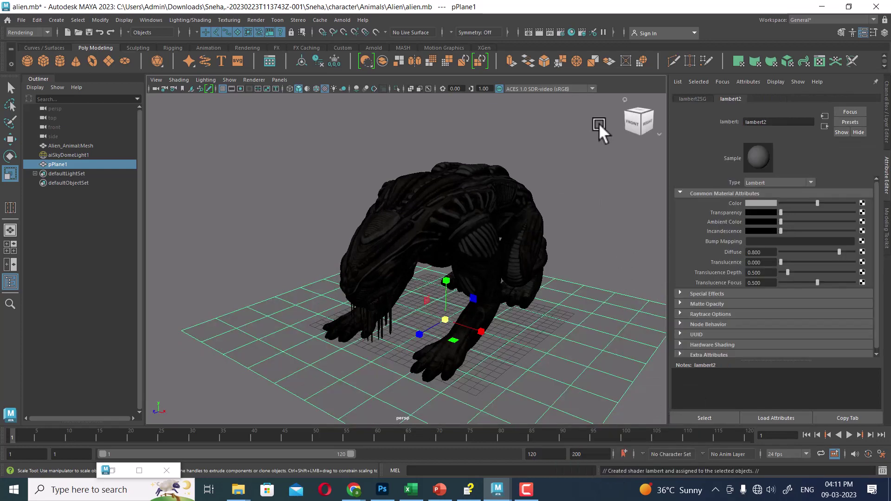
Step: Render the current frame with the floor plane and close the render window
{"action": "left_click", "coordinate": [539, 32]}
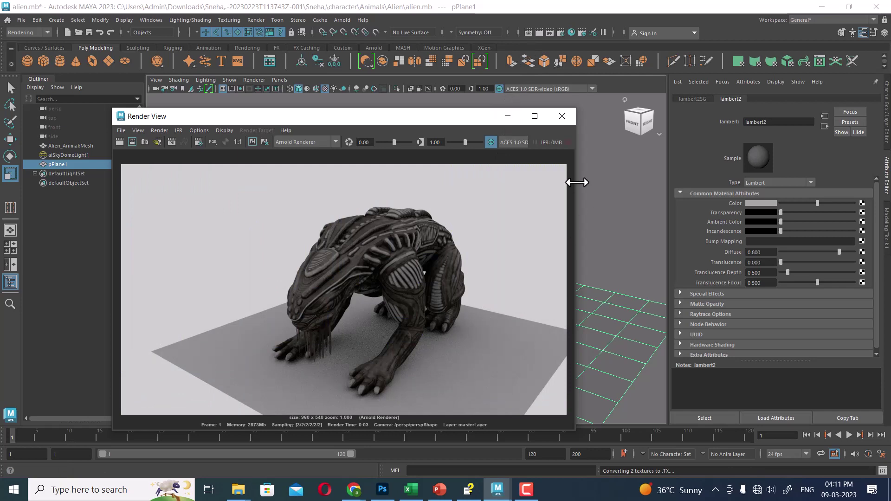
{"action": "left_click", "coordinate": [562, 116]}
Step: Connect a 2D Ramp texture to the skydome light's Color attribute
{"action": "left_click_drag", "start_coordinate": [600, 229], "coordinate": [648, 240], "text": "alt"}
{"action": "left_click_drag", "start_coordinate": [483, 345], "coordinate": [565, 342], "text": "alt"}
{"action": "left_click", "coordinate": [589, 179]}
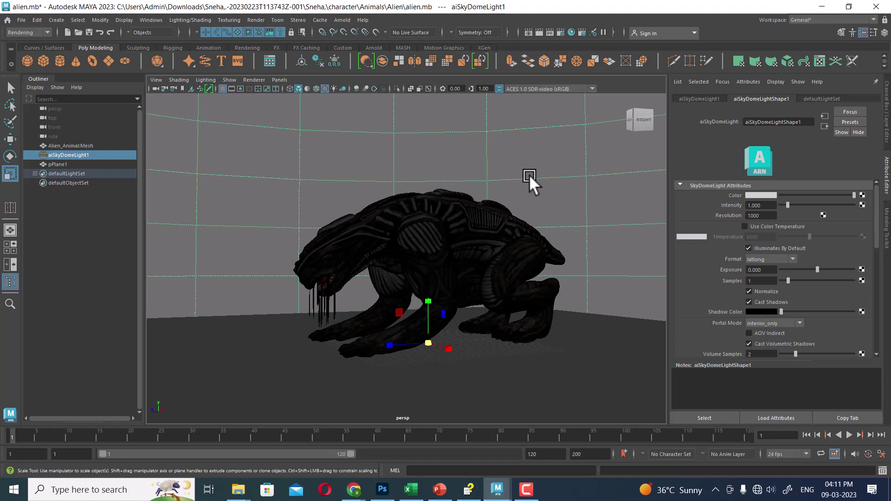
{"action": "left_click", "coordinate": [862, 195]}
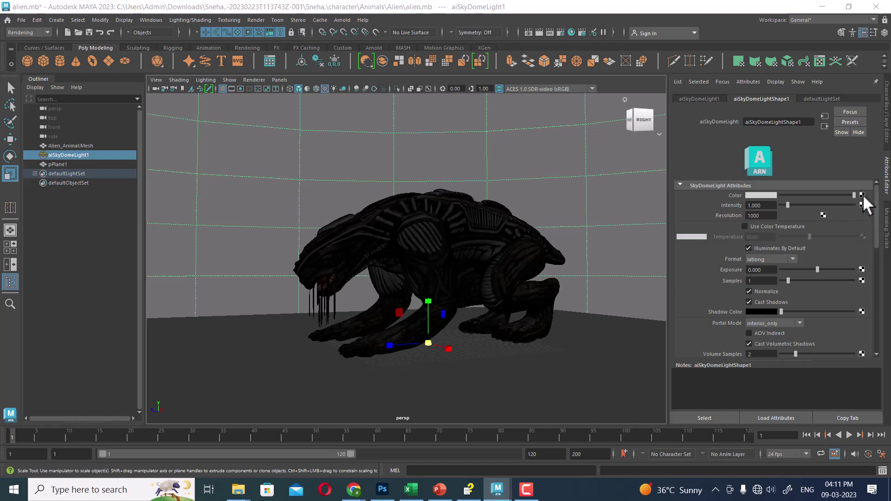
{"action": "left_click", "coordinate": [330, 245]}
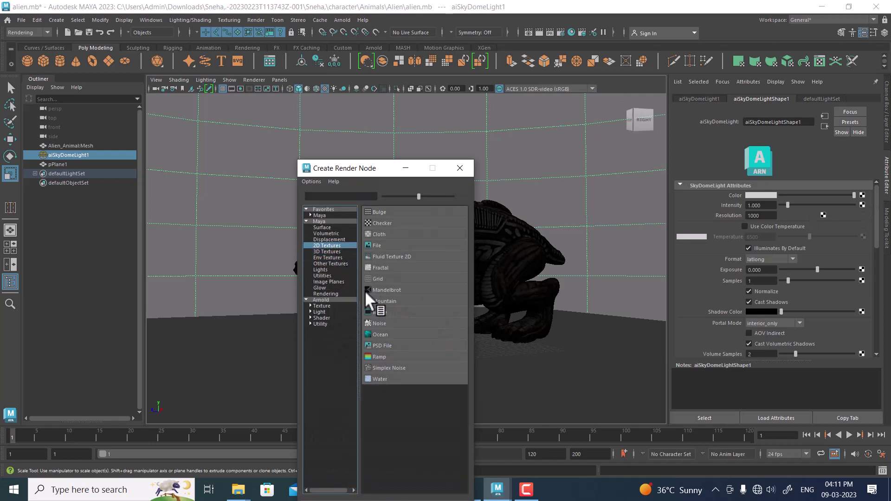
{"action": "left_click", "coordinate": [384, 357]}
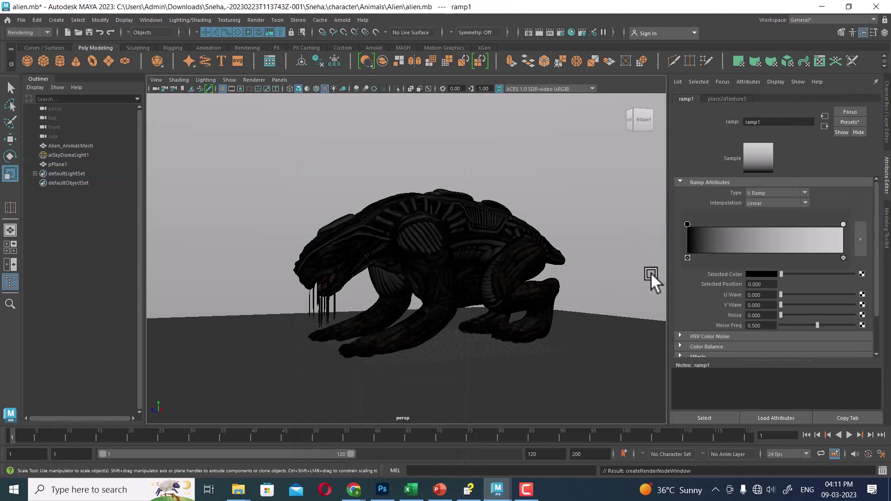
Step: Change the ramp's white end stop to a light blue
{"action": "left_click", "coordinate": [843, 223]}
{"action": "left_click", "coordinate": [763, 274]}
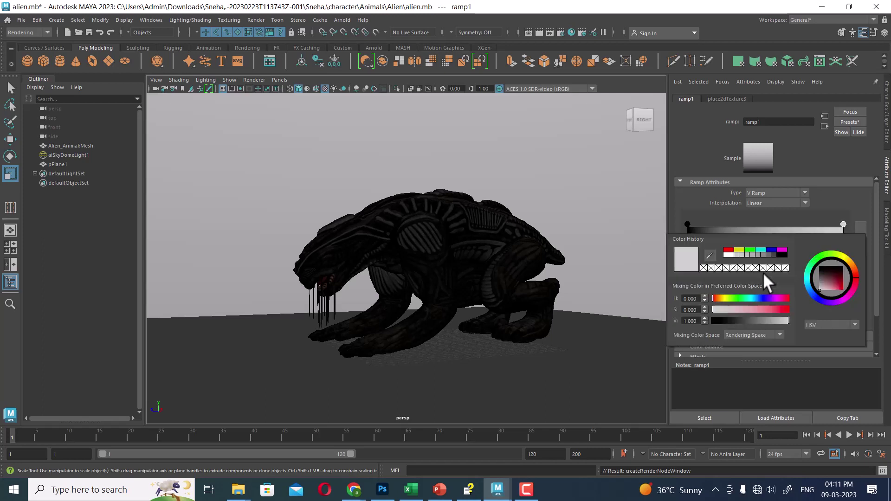
{"action": "left_click", "coordinate": [773, 253]}
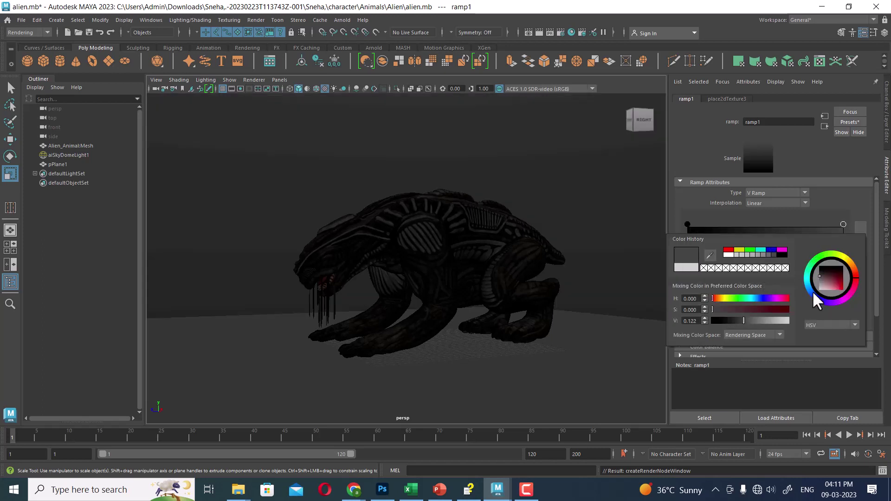
{"action": "left_click", "coordinate": [831, 286]}
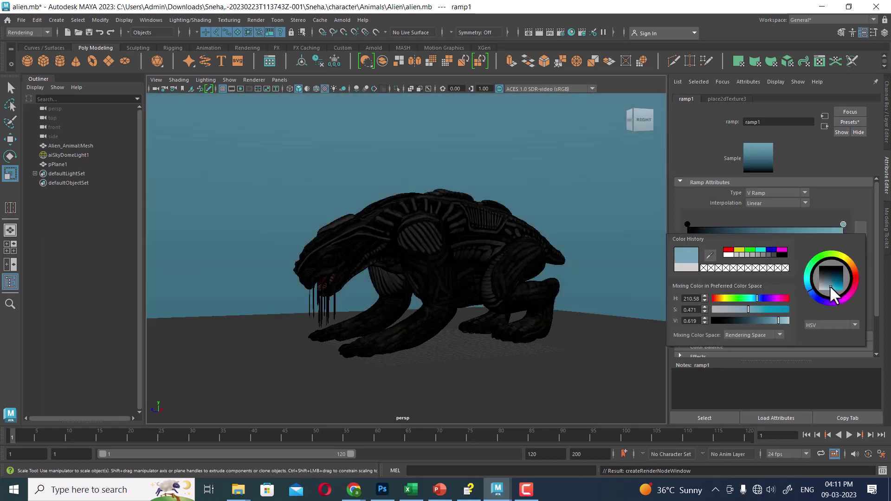
{"action": "mouse_move", "coordinate": [810, 292]}
{"action": "left_mouse_down"}
{"action": "mouse_move", "coordinate": [825, 288]}
{"action": "mouse_move", "coordinate": [811, 289]}
{"action": "left_mouse_up"}
{"action": "left_click", "coordinate": [833, 286]}
{"action": "left_click", "coordinate": [831, 290]}
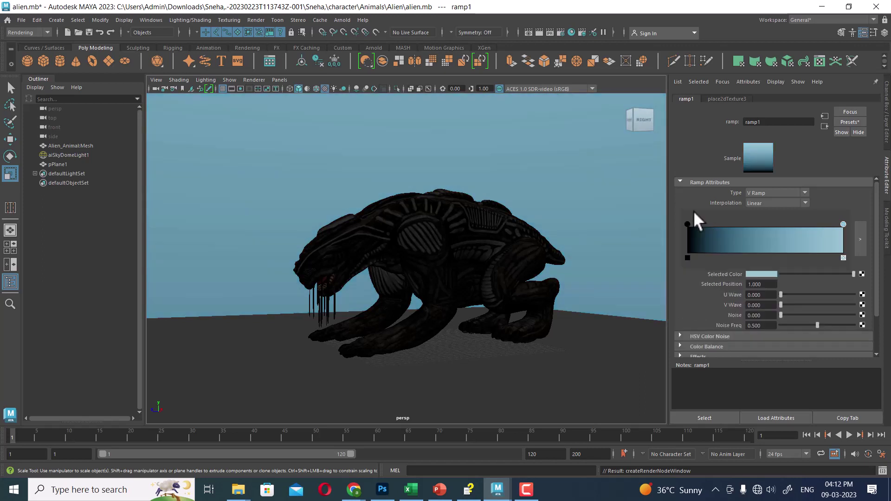
Step: Change the ramp's black start stop to a pale, desaturated yellow
{"action": "left_click", "coordinate": [688, 225]}
{"action": "left_click", "coordinate": [763, 270]}
{"action": "left_click", "coordinate": [745, 250]}
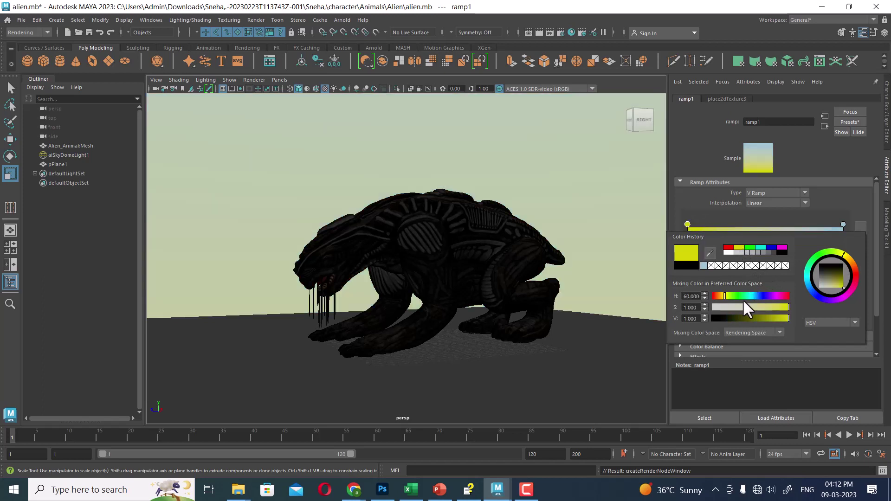
{"action": "mouse_move", "coordinate": [740, 306]}
{"action": "left_mouse_down"}
{"action": "mouse_move", "coordinate": [725, 307]}
{"action": "mouse_move", "coordinate": [785, 305]}
{"action": "mouse_move", "coordinate": [719, 307]}
{"action": "mouse_move", "coordinate": [744, 305]}
{"action": "left_mouse_up"}
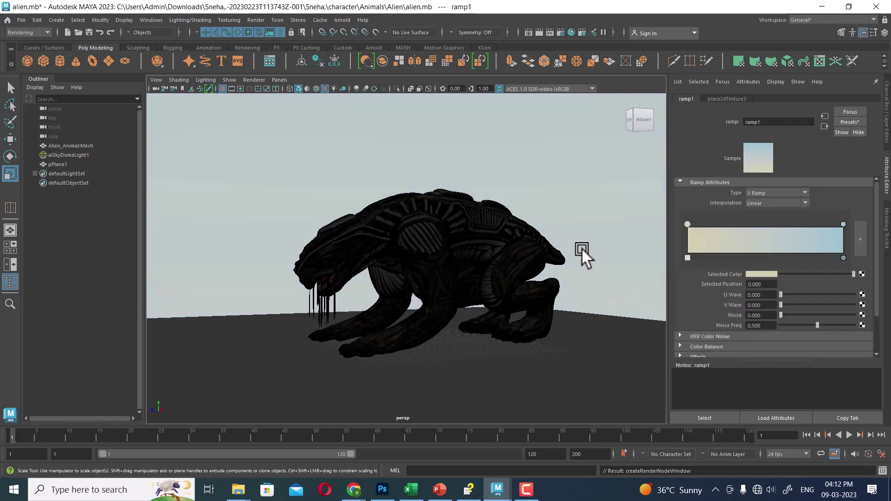
Step: Move the blue ramp stop inward from the end and the pale yellow stop to position 0.435
{"action": "left_click_drag", "start_coordinate": [841, 223], "coordinate": [810, 232]}
{"action": "left_click_drag", "start_coordinate": [603, 232], "coordinate": [571, 235], "text": "alt"}
{"action": "left_click_drag", "start_coordinate": [687, 223], "coordinate": [754, 236]}
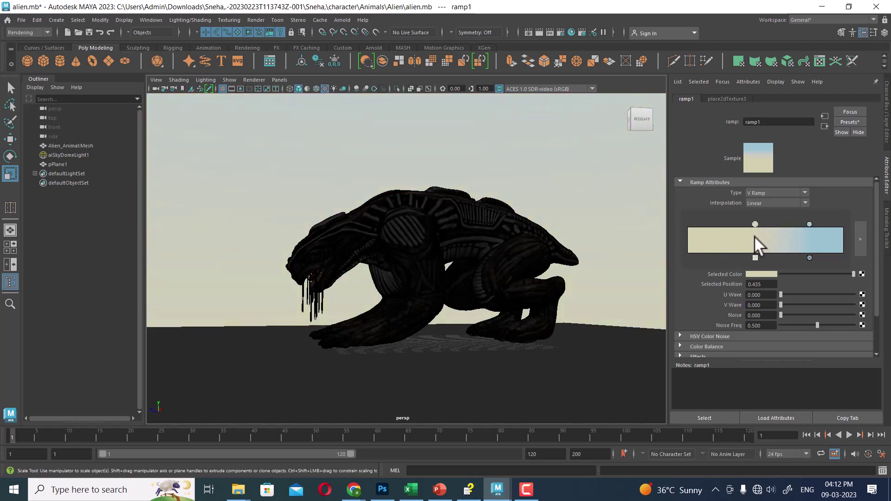
{"action": "right_click_drag", "start_coordinate": [650, 263], "coordinate": [626, 261], "text": "alt"}
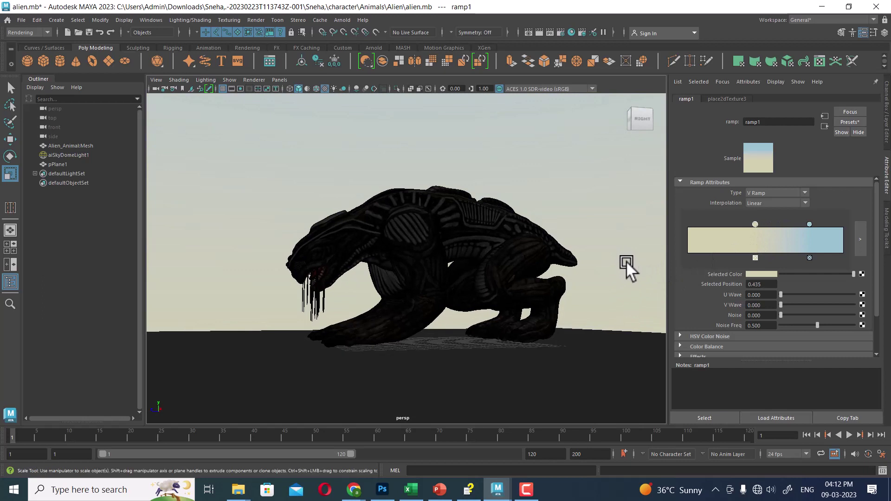
Step: Render the current frame with the ramp sky and move the render window aside
{"action": "left_click", "coordinate": [539, 32]}
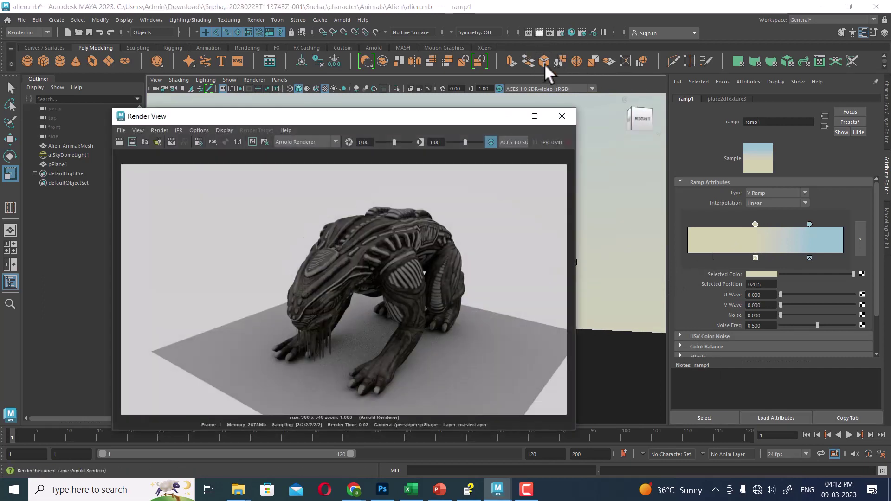
{"action": "left_click", "coordinate": [545, 63]}
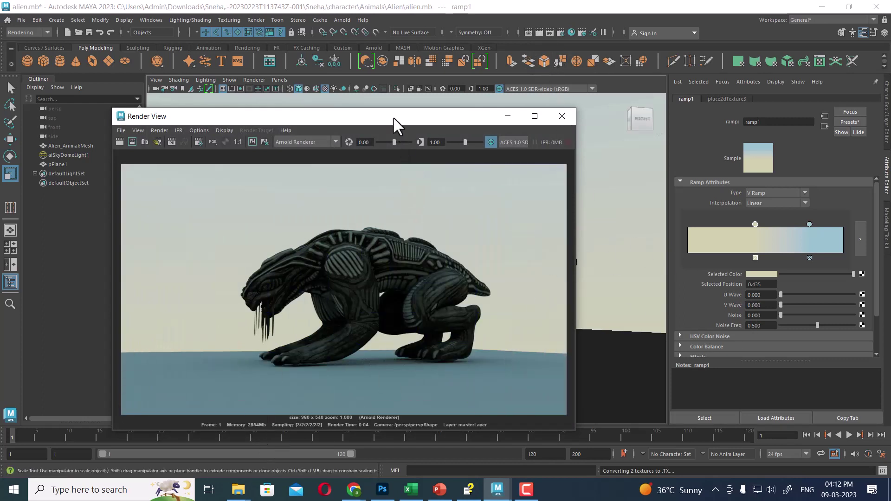
{"action": "left_click_drag", "start_coordinate": [394, 116], "coordinate": [308, 67]}
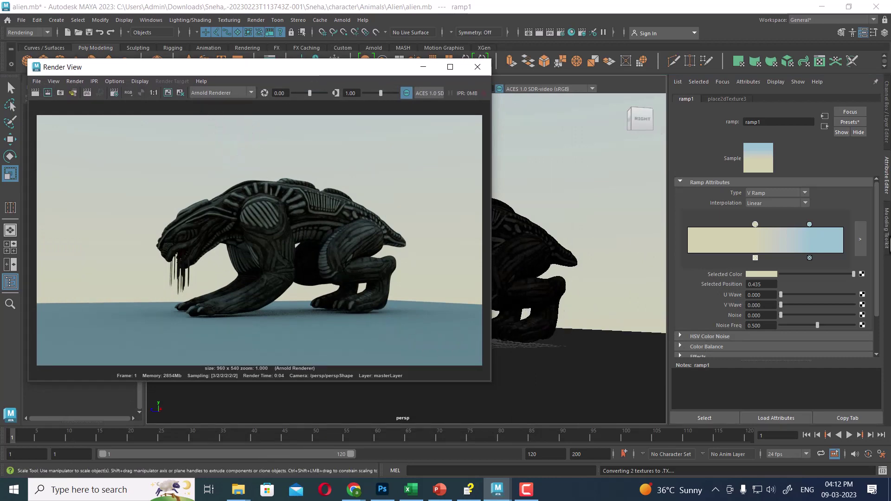
Step: Add a dark gray stop to the ramp at position 0.574, between the pale yellow and blue stops
{"action": "left_click", "coordinate": [777, 227]}
{"action": "left_click", "coordinate": [754, 274]}
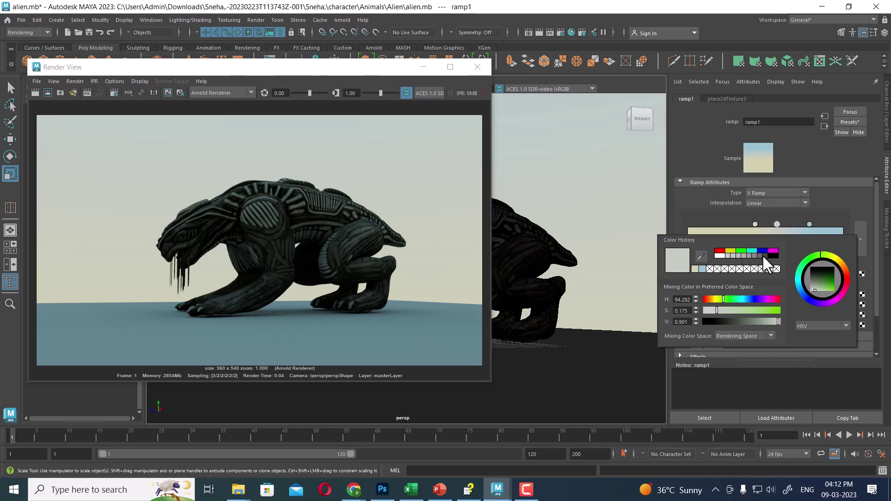
{"action": "left_click", "coordinate": [764, 255]}
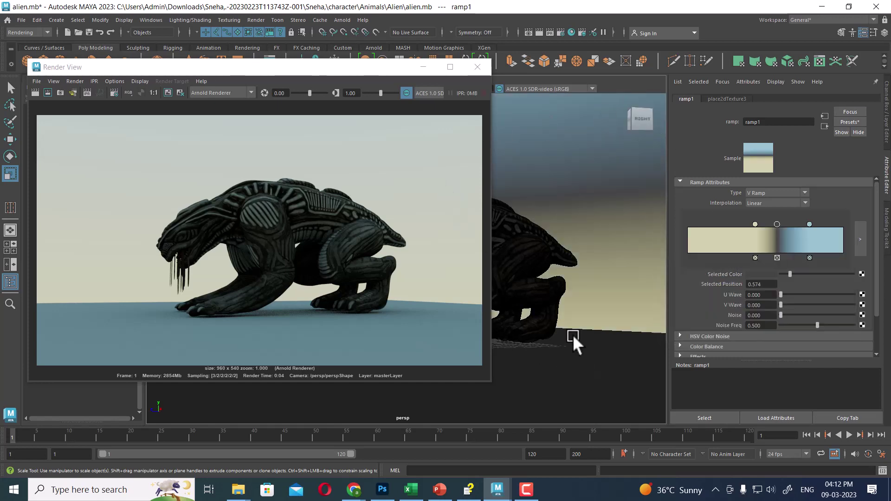
Step: Reposition the ramp stops with dark gray at 0.503, pale yellow at 0.518 and blue just above them
{"action": "left_click_drag", "start_coordinate": [335, 69], "coordinate": [229, 163]}
{"action": "left_click_drag", "start_coordinate": [756, 226], "coordinate": [723, 224]}
{"action": "left_click_drag", "start_coordinate": [777, 224], "coordinate": [766, 224]}
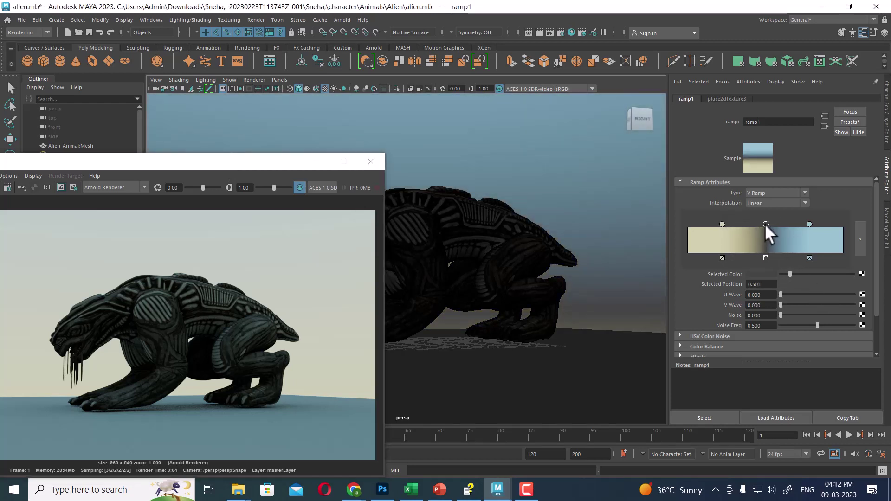
{"action": "left_click_drag", "start_coordinate": [722, 224], "coordinate": [777, 222]}
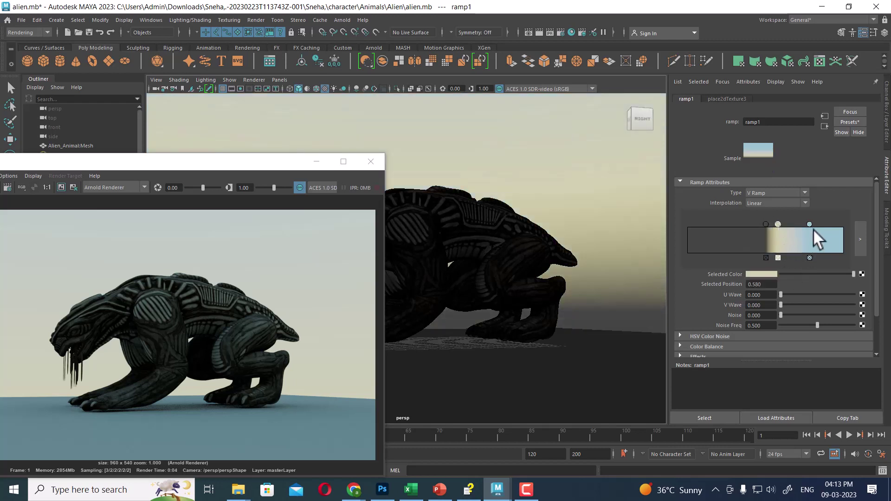
{"action": "mouse_move", "coordinate": [780, 223]}
{"action": "left_mouse_down"}
{"action": "mouse_move", "coordinate": [809, 223]}
{"action": "mouse_move", "coordinate": [767, 222]}
{"action": "left_mouse_up"}
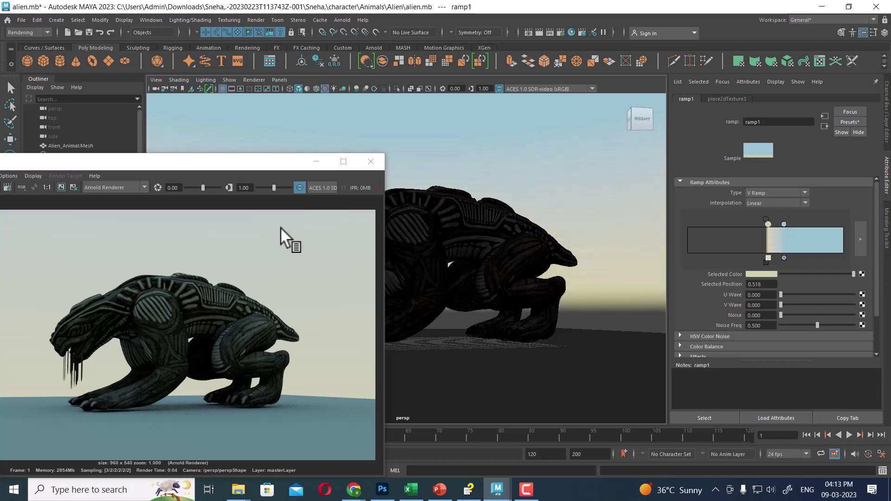
Step: Turn on the resolution gate in the perspective view and frame the creature inside it
{"action": "left_click_drag", "start_coordinate": [262, 161], "coordinate": [693, 129]}
{"action": "left_click_drag", "start_coordinate": [302, 315], "coordinate": [288, 336], "text": "alt"}
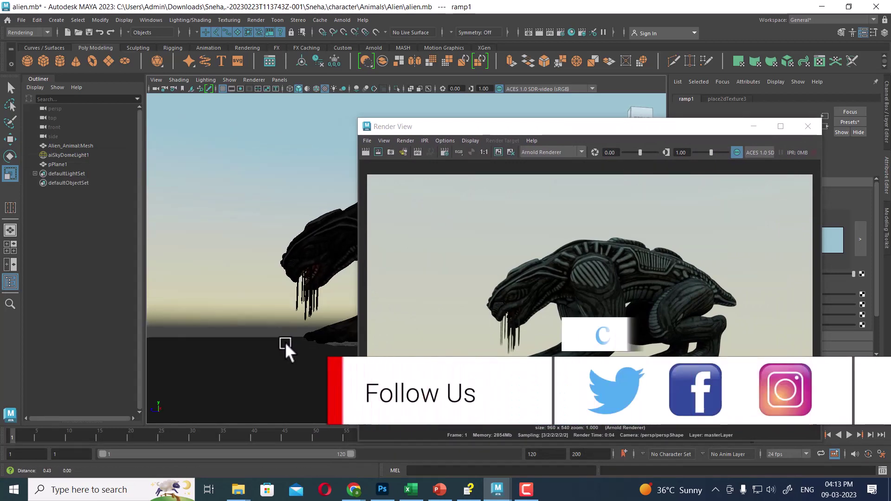
{"action": "left_click", "coordinate": [241, 88]}
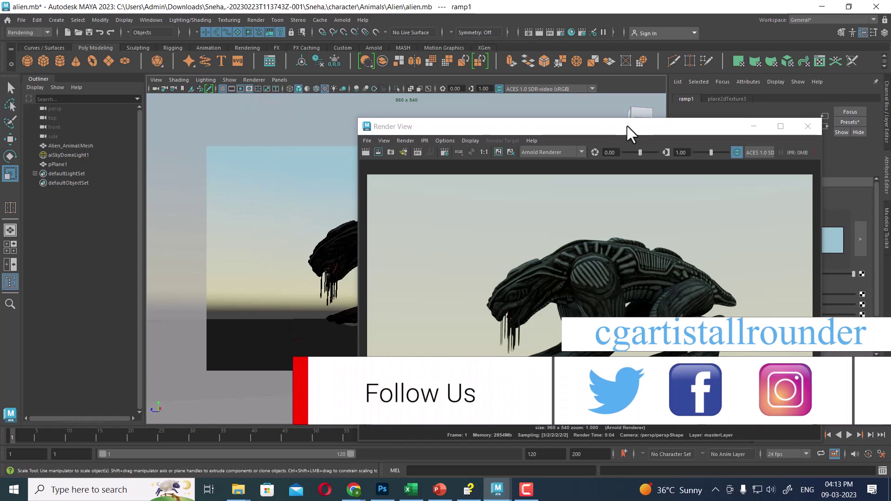
{"action": "left_click_drag", "start_coordinate": [629, 131], "coordinate": [732, 238]}
{"action": "middle_click_drag", "start_coordinate": [357, 292], "coordinate": [360, 310], "text": "alt"}
{"action": "mouse_move", "coordinate": [361, 310]}
{"action": "left_mouse_down", "text": "alt"}
{"action": "mouse_move", "coordinate": [371, 319]}
{"action": "mouse_move", "coordinate": [375, 293]}
{"action": "mouse_move", "coordinate": [355, 316]}
{"action": "mouse_move", "coordinate": [357, 303]}
{"action": "left_mouse_up", "text": "alt"}
{"action": "middle_click_drag", "start_coordinate": [357, 303], "coordinate": [355, 303], "text": "alt"}
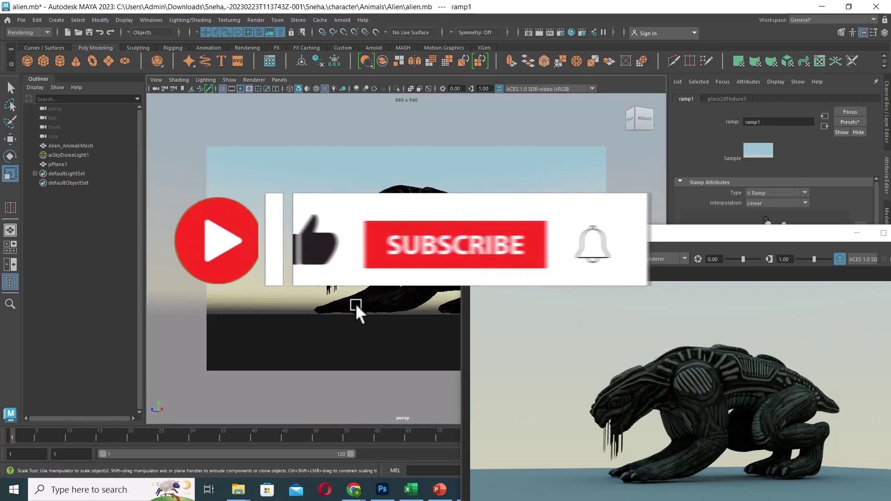
Step: Render the current view with the repositioned ramp stops and move the render window clear of the ramp settings
{"action": "left_click_drag", "start_coordinate": [561, 237], "coordinate": [655, 129]}
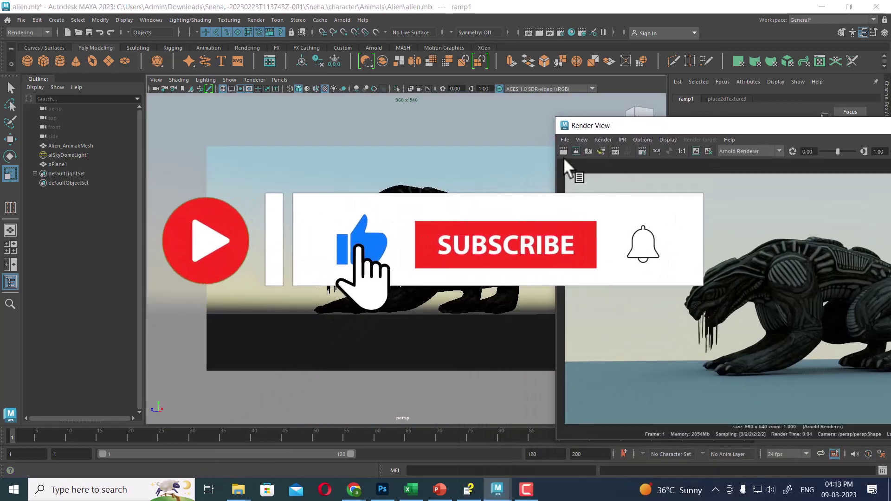
{"action": "left_click", "coordinate": [563, 152]}
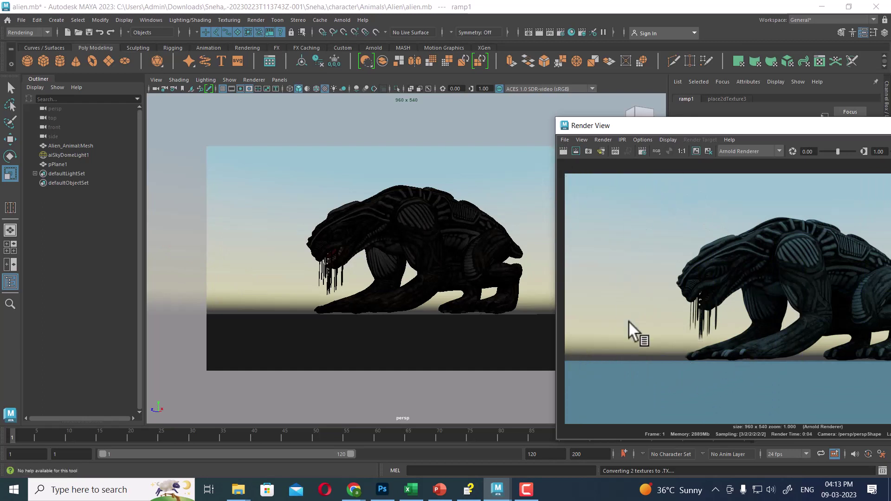
{"action": "left_click_drag", "start_coordinate": [800, 126], "coordinate": [576, 107]}
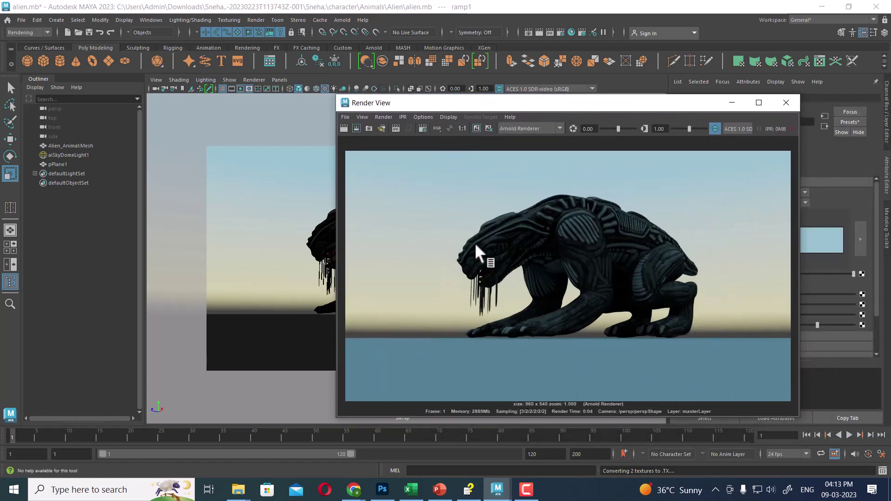
{"action": "left_click_drag", "start_coordinate": [616, 103], "coordinate": [377, 111]}
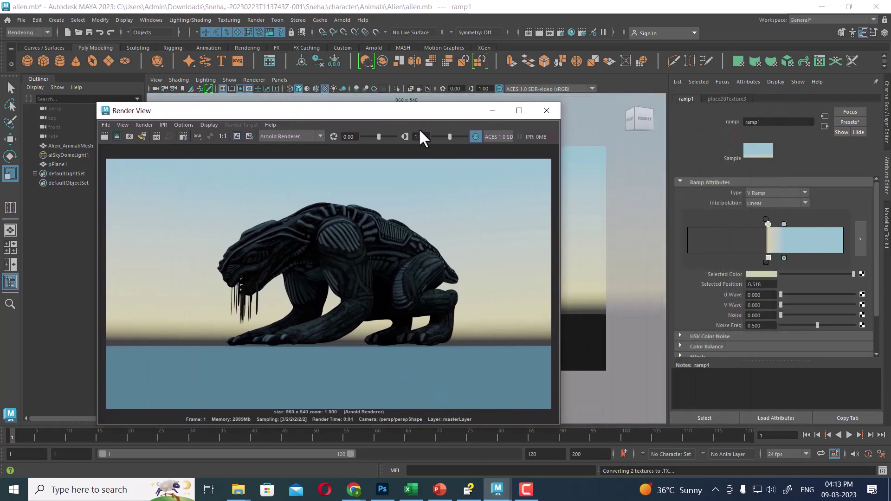
Step: Recolor the ramp stop at 0.503 to a desaturated dark olive with hue 60 and value 0.153, and render the frame again
{"action": "left_click", "coordinate": [766, 218]}
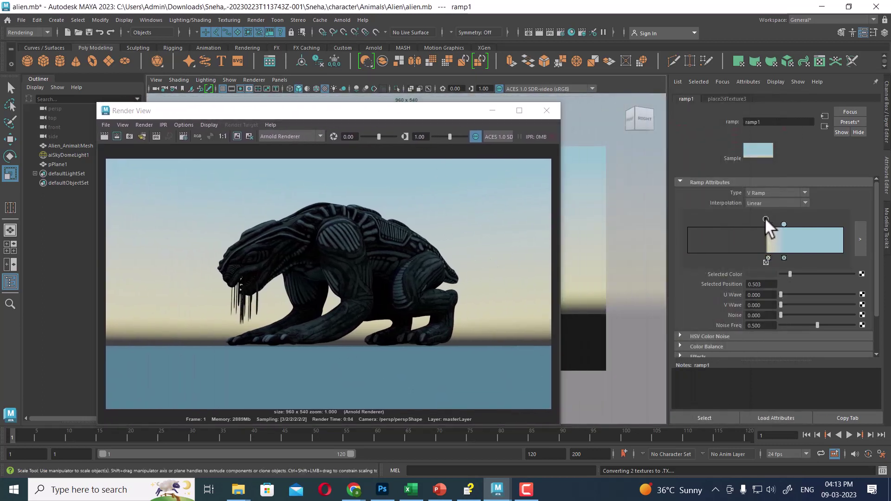
{"action": "left_click", "coordinate": [766, 273]}
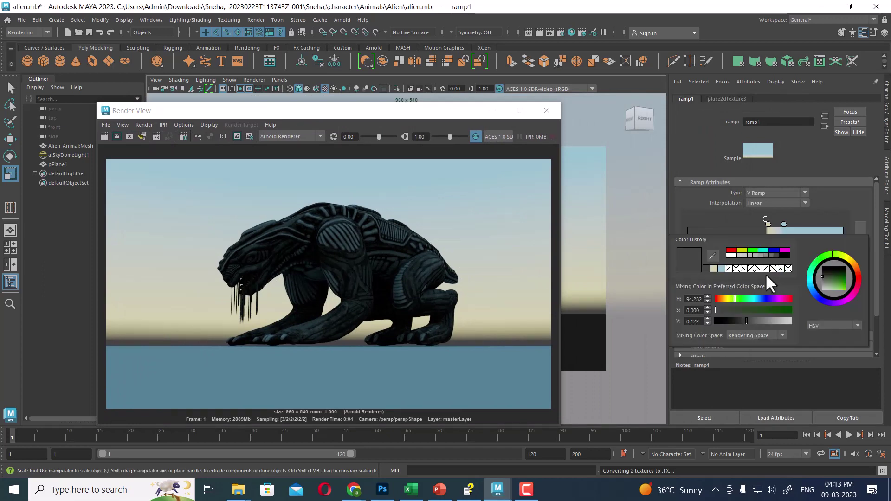
{"action": "left_click", "coordinate": [713, 267]}
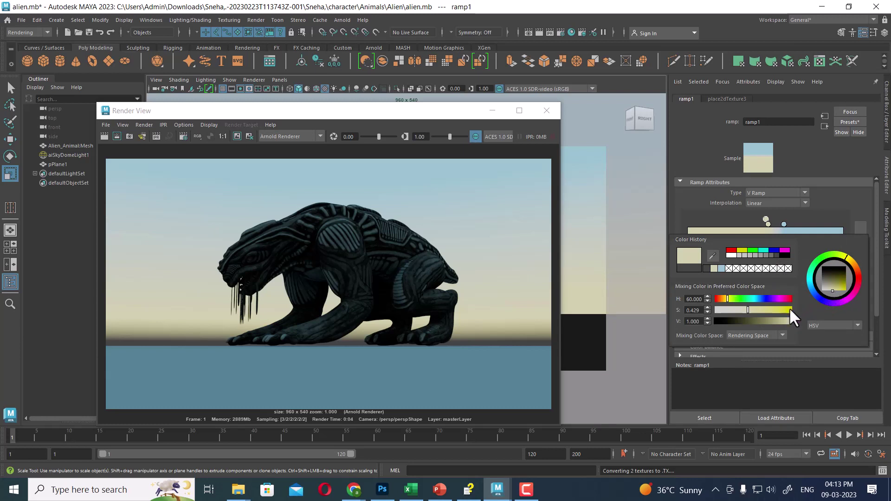
{"action": "left_click_drag", "start_coordinate": [790, 321], "coordinate": [751, 322]}
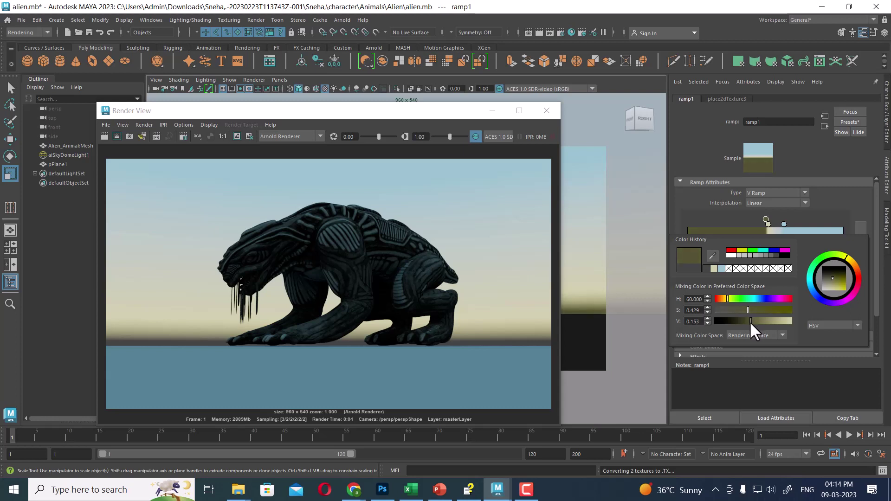
{"action": "mouse_move", "coordinate": [747, 309]}
{"action": "left_mouse_down"}
{"action": "mouse_move", "coordinate": [721, 310]}
{"action": "mouse_move", "coordinate": [733, 310]}
{"action": "left_mouse_up"}
{"action": "left_click", "coordinate": [104, 137]}
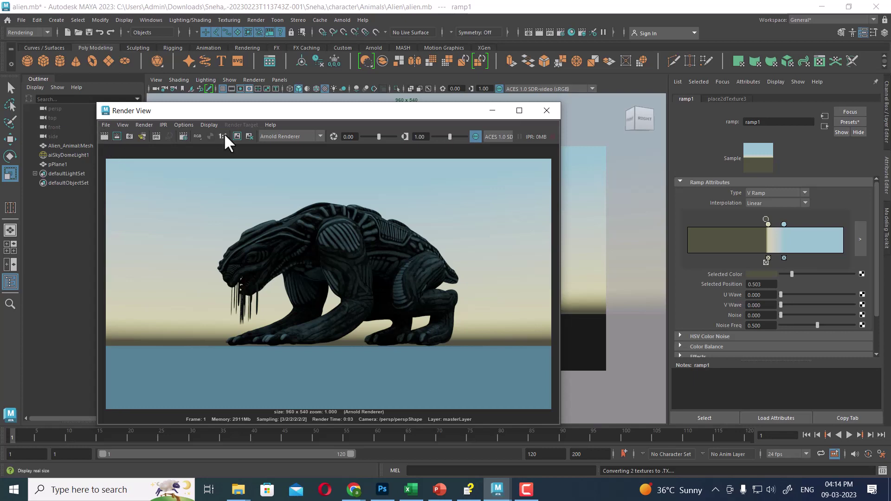
{"action": "left_click", "coordinate": [555, 114]}
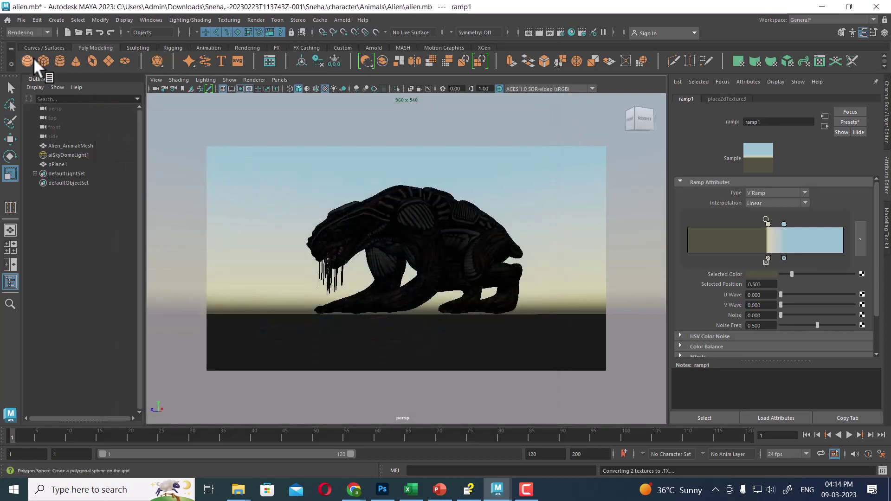
Step: Create a directional light and rotate it about 27 degrees so that it tilts downward
{"action": "left_click", "coordinate": [56, 20]}
{"action": "mouse_move", "coordinate": [126, 73]}
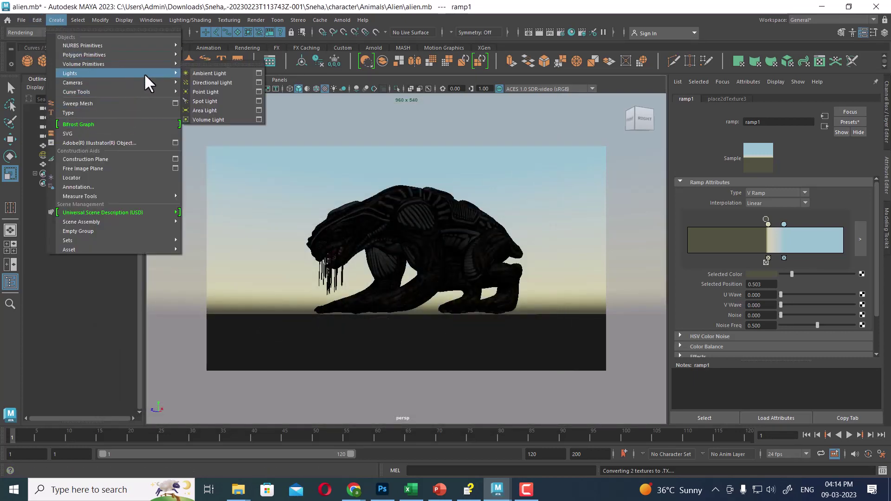
{"action": "left_click", "coordinate": [227, 82]}
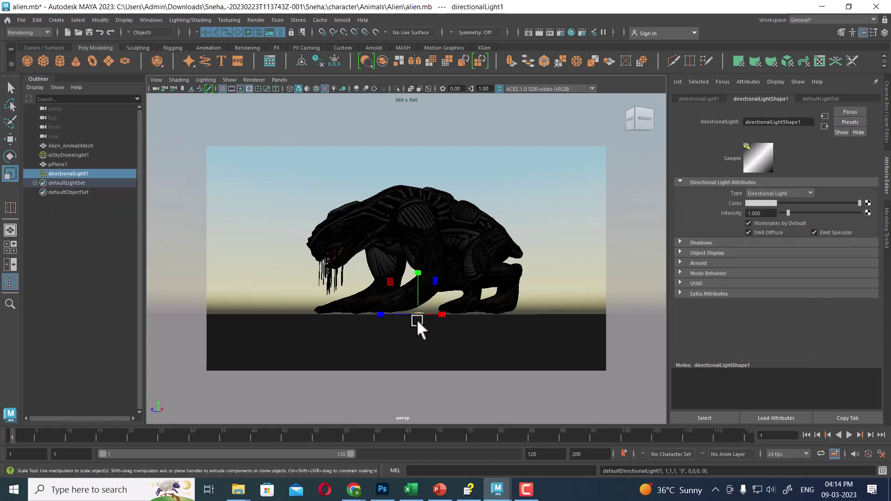
{"action": "key", "text": "w"}
{"action": "key", "text": "r"}
{"action": "key", "text": "e"}
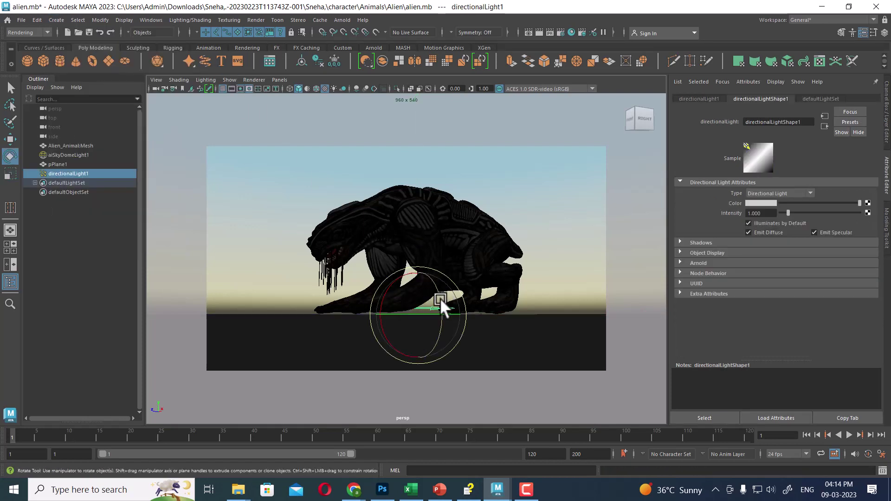
{"action": "left_click_drag", "start_coordinate": [436, 289], "coordinate": [439, 309]}
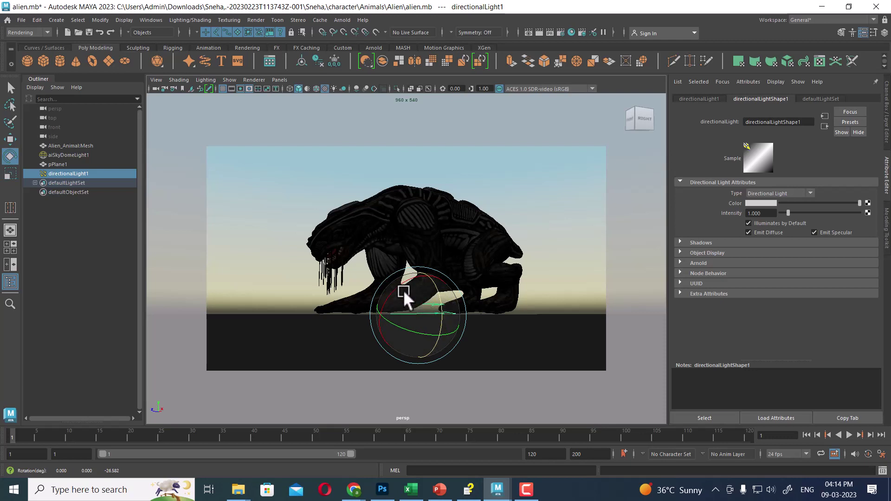
Step: Move the directional light up and in front of the creature's head, and render the frame
{"action": "key", "text": "w"}
{"action": "left_click_drag", "start_coordinate": [421, 306], "coordinate": [286, 196]}
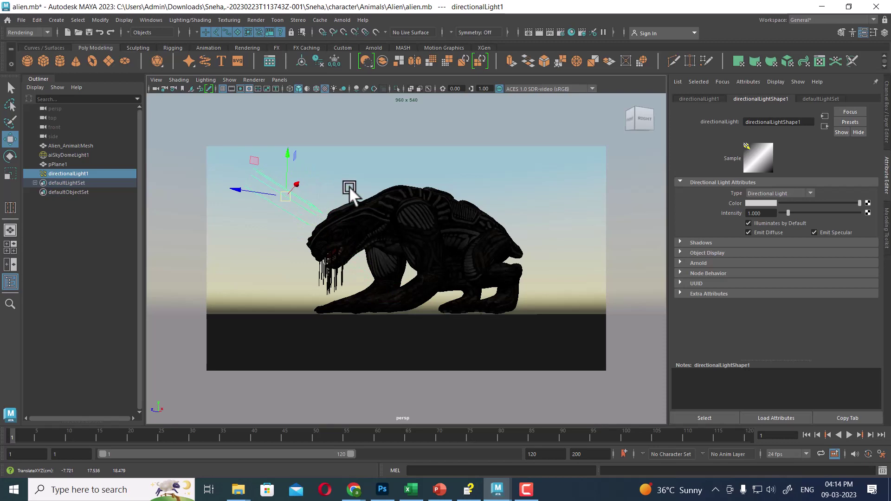
{"action": "left_click", "coordinate": [539, 29]}
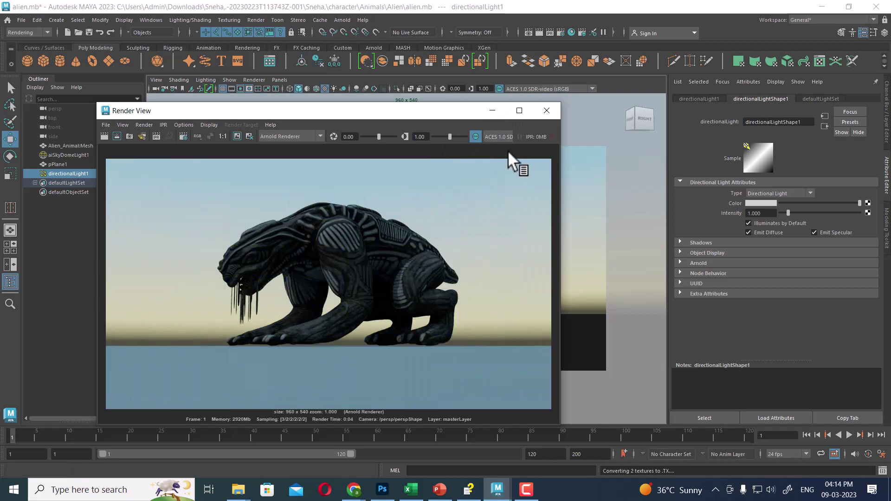
{"action": "left_click_drag", "start_coordinate": [424, 113], "coordinate": [516, 283]}
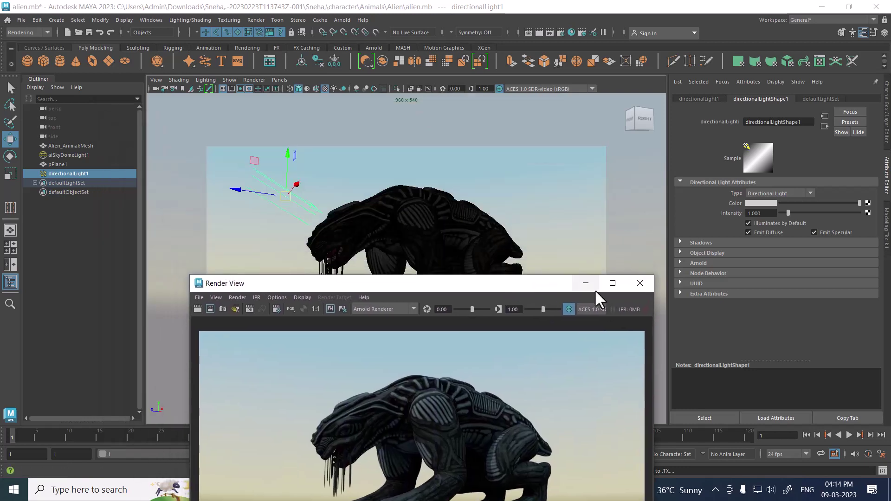
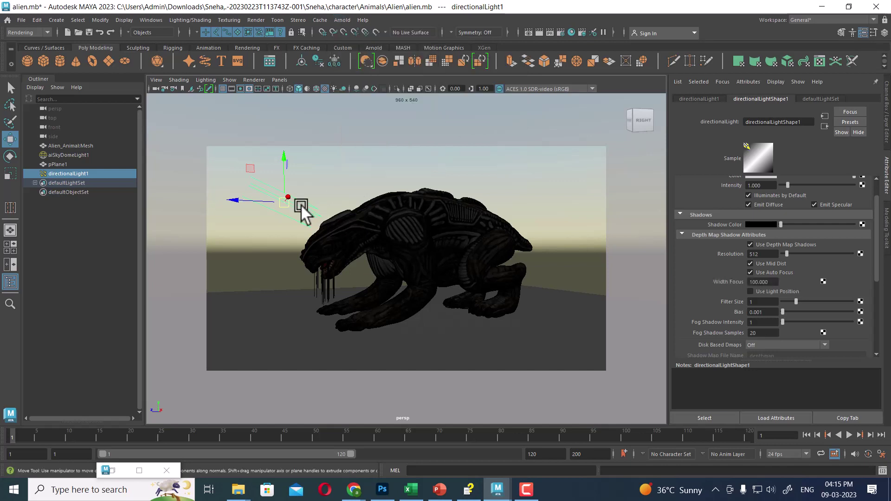
Step: Raise the directional light's intensity to 4.744, enable ray trace shadows and render the frame
{"action": "left_click_drag", "start_coordinate": [788, 185], "coordinate": [814, 183]}
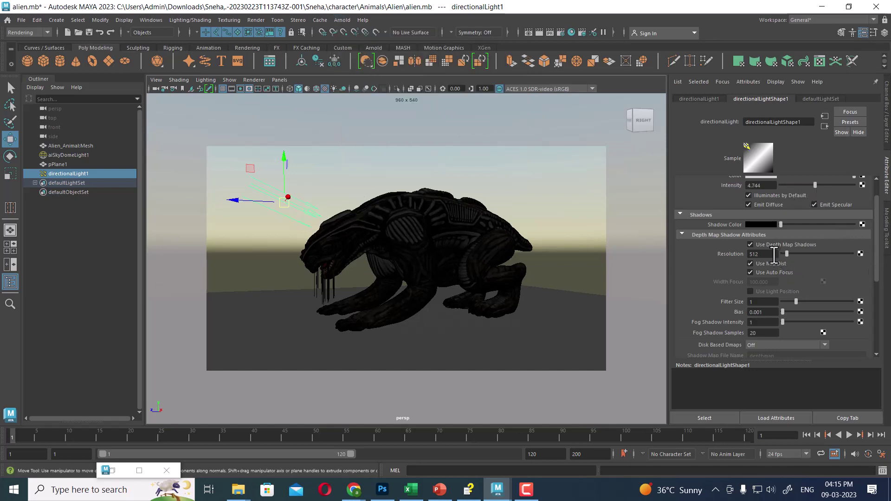
{"action": "scroll", "coordinate": [781, 312], "scroll_direction": "down", "scroll_amount": 3}
{"action": "left_click", "coordinate": [778, 329]}
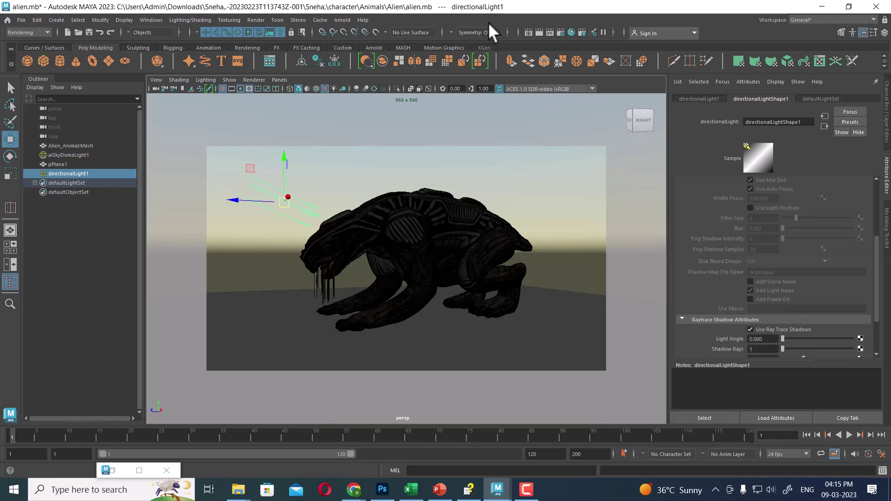
{"action": "left_click", "coordinate": [538, 32]}
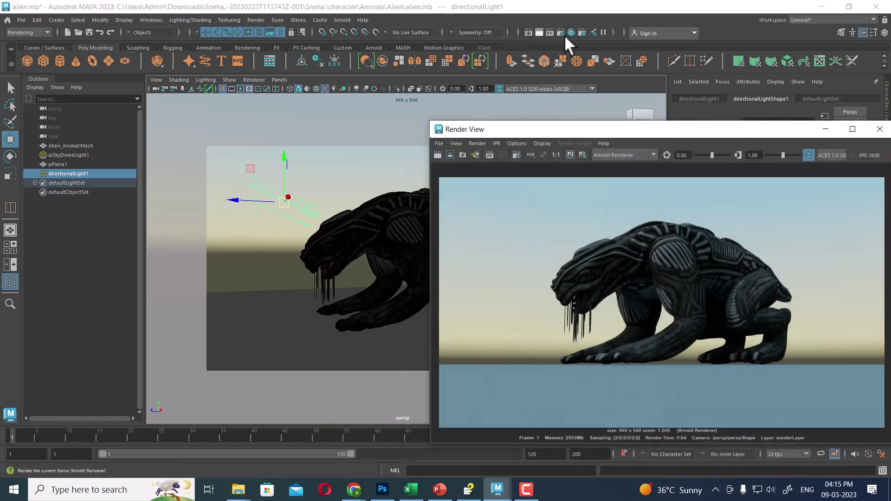
{"action": "left_click", "coordinate": [565, 35]}
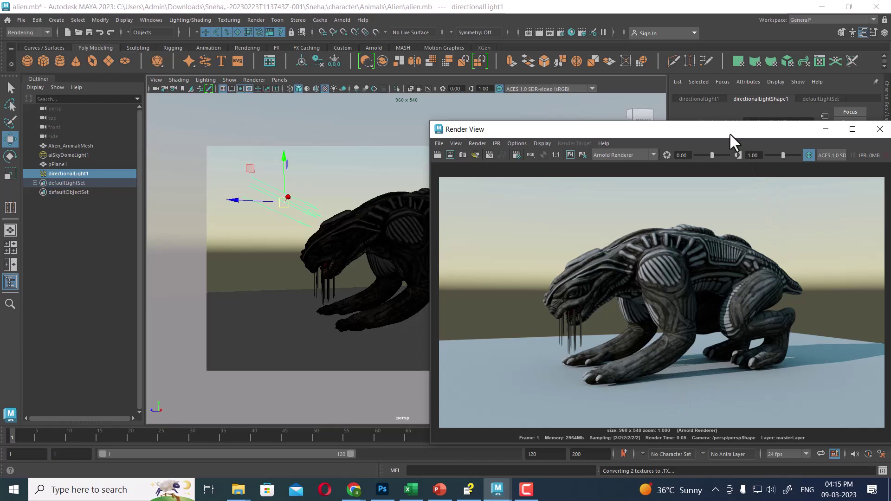
Step: Scale the floor plane up uniformly to about 356 so that it extends far beyond the creature
{"action": "left_click_drag", "start_coordinate": [730, 133], "coordinate": [678, 103]}
{"action": "middle_click_drag", "start_coordinate": [275, 314], "coordinate": [269, 230], "text": "alt"}
{"action": "left_click_drag", "start_coordinate": [671, 107], "coordinate": [106, 193]}
{"action": "left_click_drag", "start_coordinate": [466, 267], "coordinate": [466, 307], "text": "alt"}
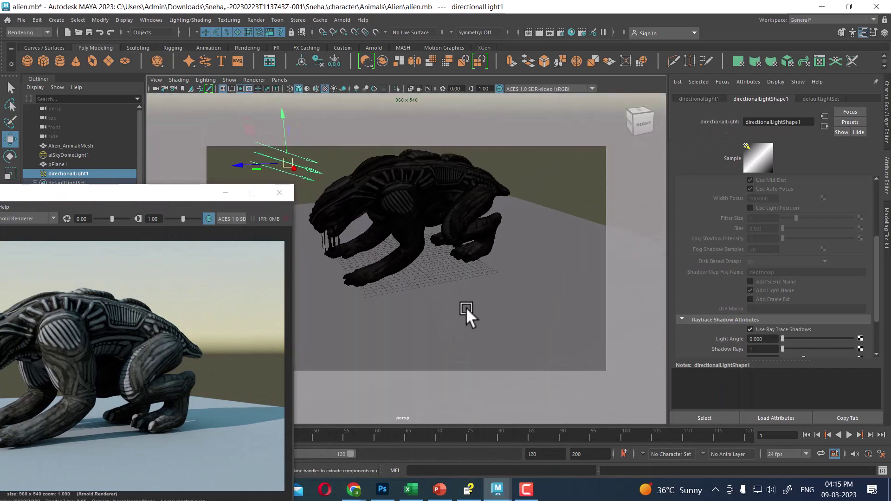
{"action": "left_click", "coordinate": [459, 308]}
{"action": "key", "text": "r"}
{"action": "middle_click_drag", "start_coordinate": [425, 251], "coordinate": [636, 186]}
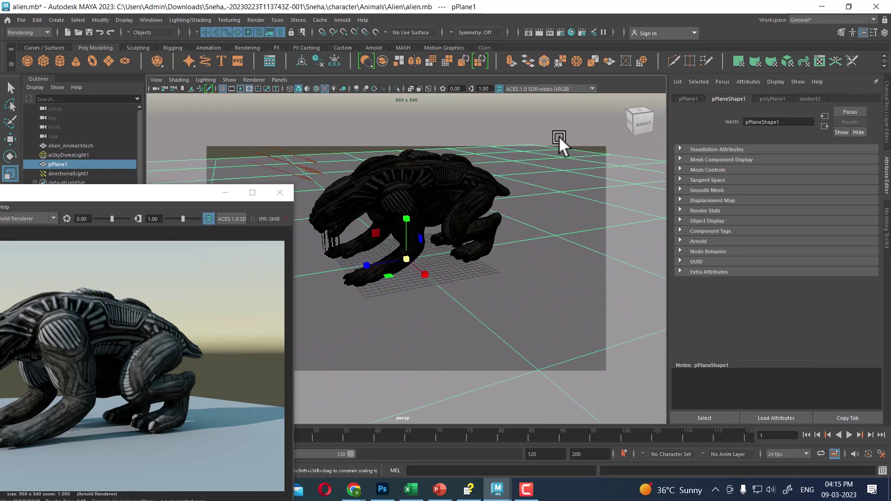
{"action": "left_click_drag", "start_coordinate": [559, 136], "coordinate": [476, 223], "text": "alt"}
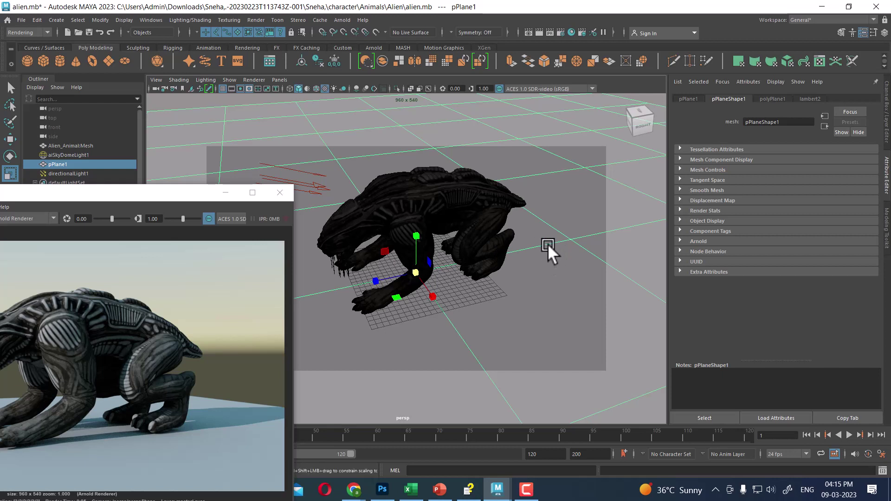
Step: Render the creature from the higher viewpoint on the enlarged floor and bring the render window to the center
{"action": "left_click", "coordinate": [538, 32]}
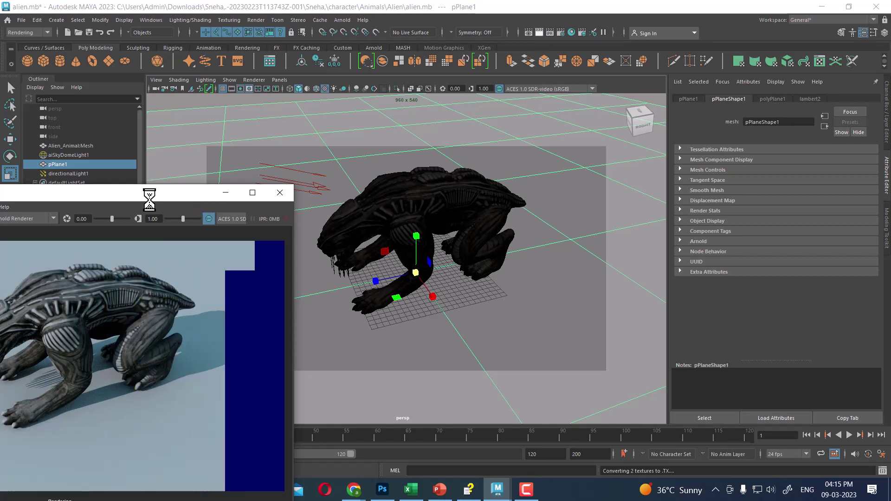
{"action": "left_click_drag", "start_coordinate": [134, 198], "coordinate": [472, 153]}
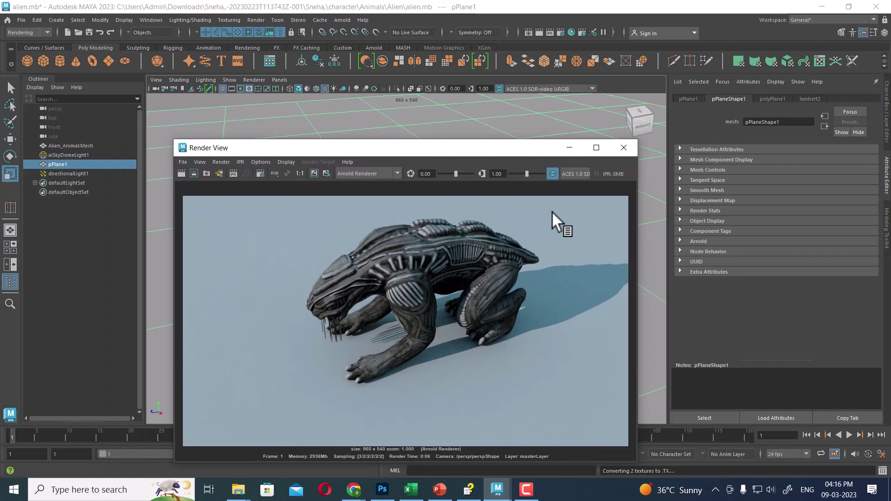
{"action": "mouse_move", "coordinate": [506, 149]}
{"action": "left_mouse_down"}
{"action": "mouse_move", "coordinate": [716, 144]}
{"action": "mouse_move", "coordinate": [496, 137]}
{"action": "left_mouse_up"}
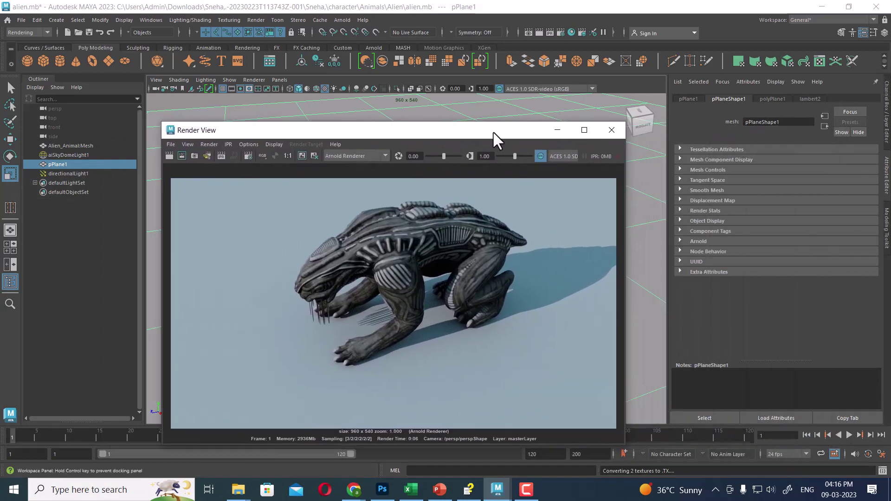
Step: Frame the creature closer, render the view again and close the render window
{"action": "left_click", "coordinate": [557, 131]}
{"action": "right_click_drag", "start_coordinate": [472, 212], "coordinate": [489, 278], "text": "alt"}
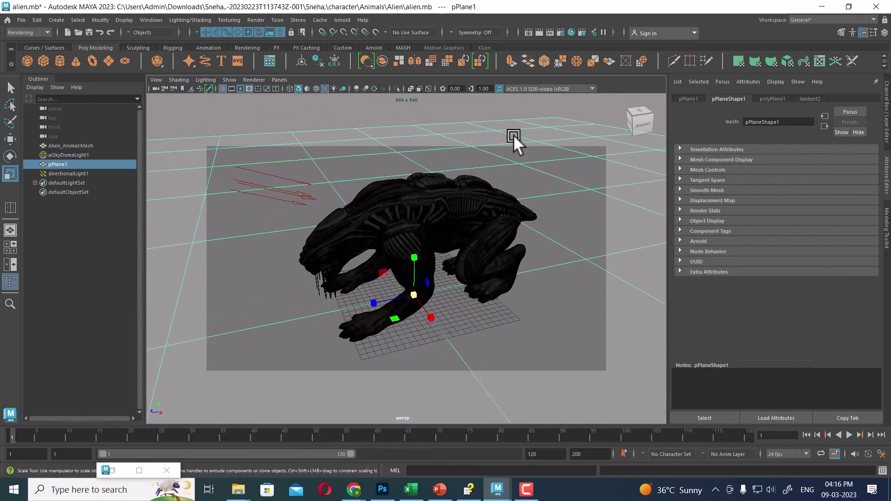
{"action": "left_click", "coordinate": [537, 32]}
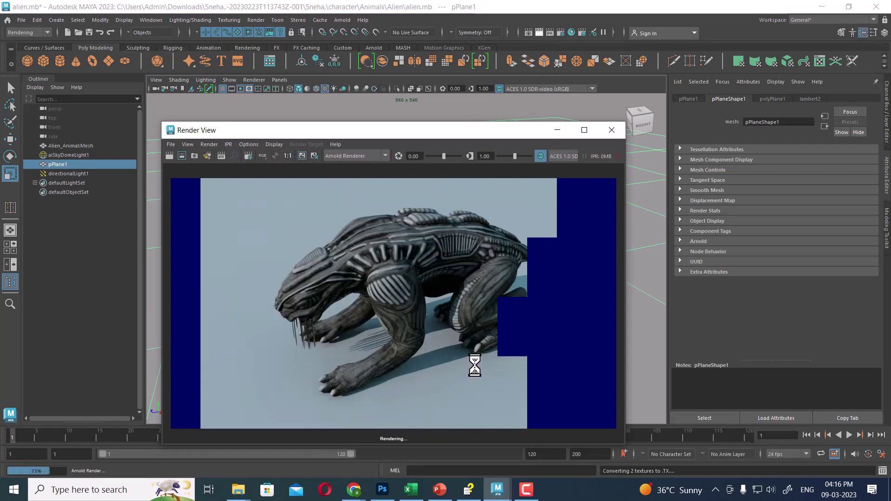
{"action": "left_click", "coordinate": [611, 130]}
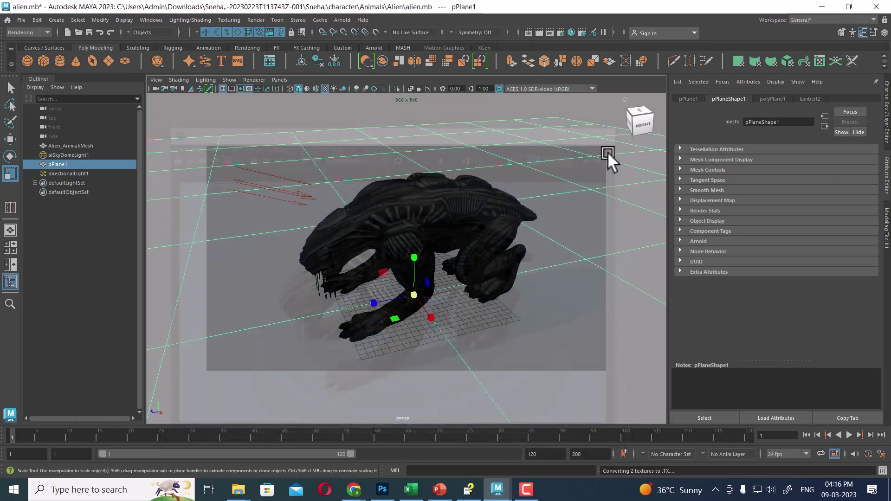
Step: View the creature from near floor level and set the floor plane's Scale X, Y and Z to 1000
{"action": "left_click_drag", "start_coordinate": [492, 241], "coordinate": [489, 232], "text": "alt"}
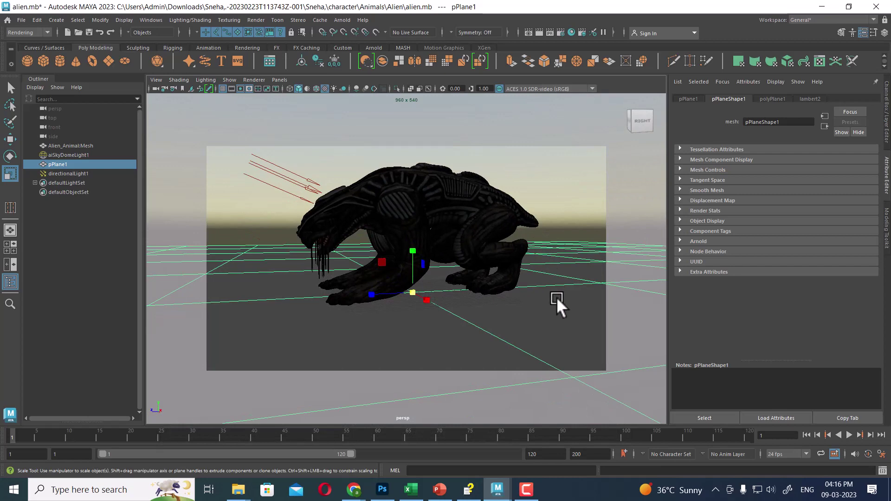
{"action": "left_click", "coordinate": [874, 32]}
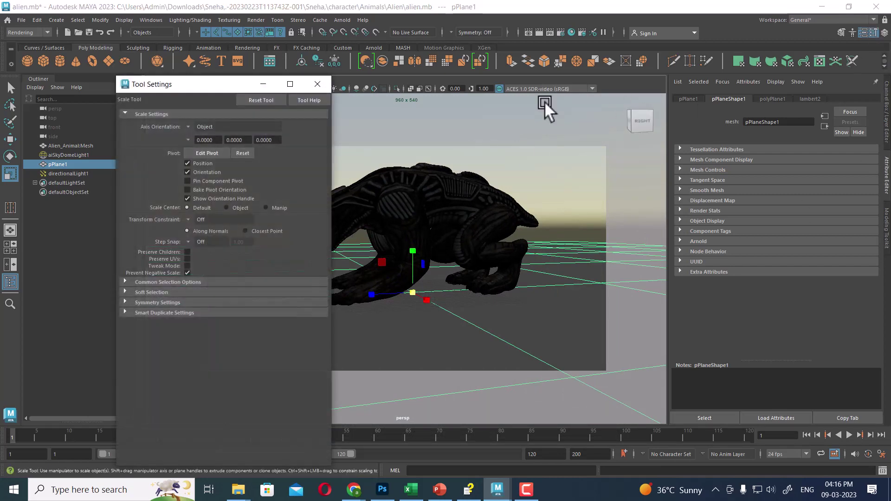
{"action": "left_click", "coordinate": [318, 84]}
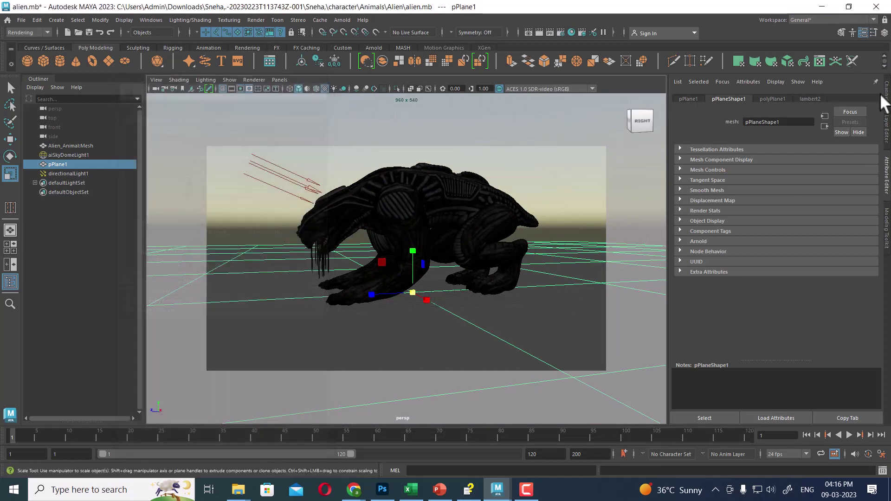
{"action": "left_click", "coordinate": [884, 32]}
{"action": "left_click_drag", "start_coordinate": [870, 151], "coordinate": [871, 167]}
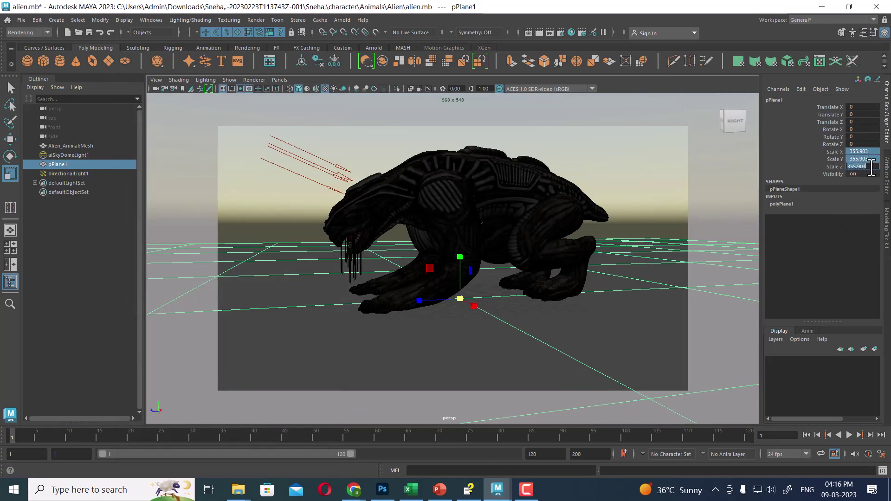
{"action": "type", "text": "1000"}
{"action": "key", "text": "Return"}
Step: Render the low view with the enlarged floor and move the render window clear of the skydome in the viewport
{"action": "left_click", "coordinate": [538, 30]}
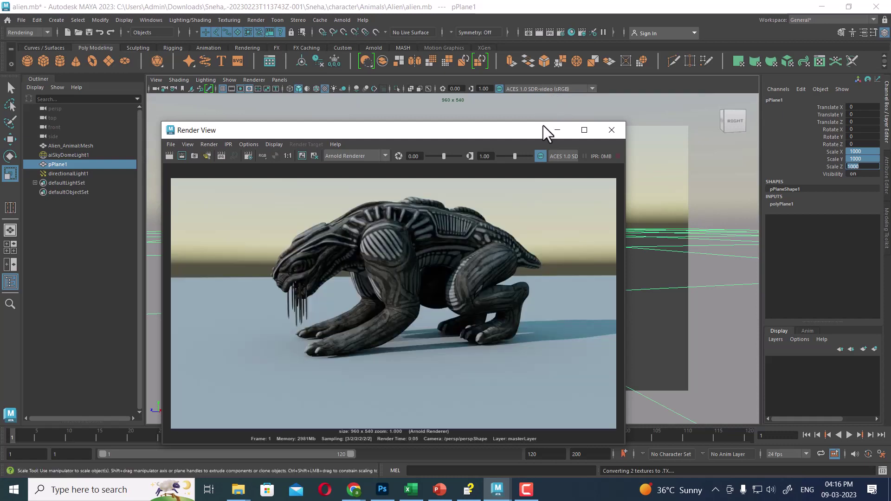
{"action": "left_click_drag", "start_coordinate": [475, 135], "coordinate": [572, 127]}
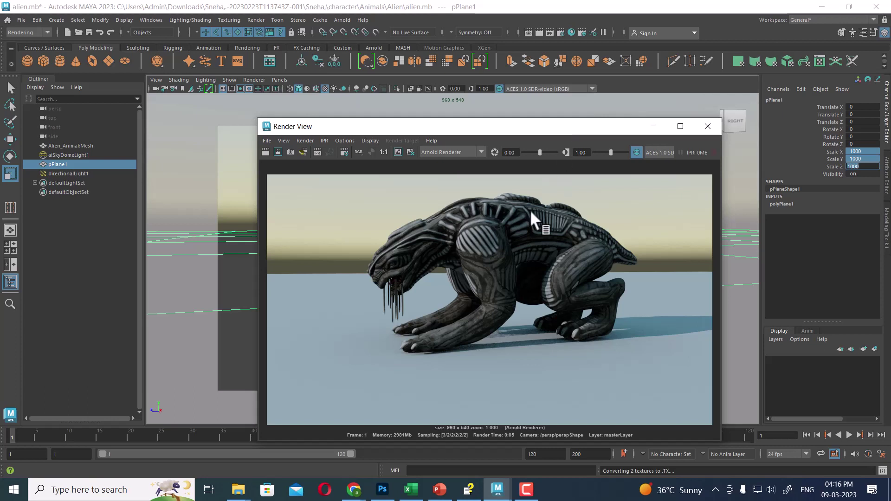
{"action": "left_click_drag", "start_coordinate": [505, 146], "coordinate": [259, 153]}
Step: Recolor the skydome ramp's olive stop with the blue-grey sampled from the rendered floor, and render the frame again
{"action": "left_click", "coordinate": [625, 157]}
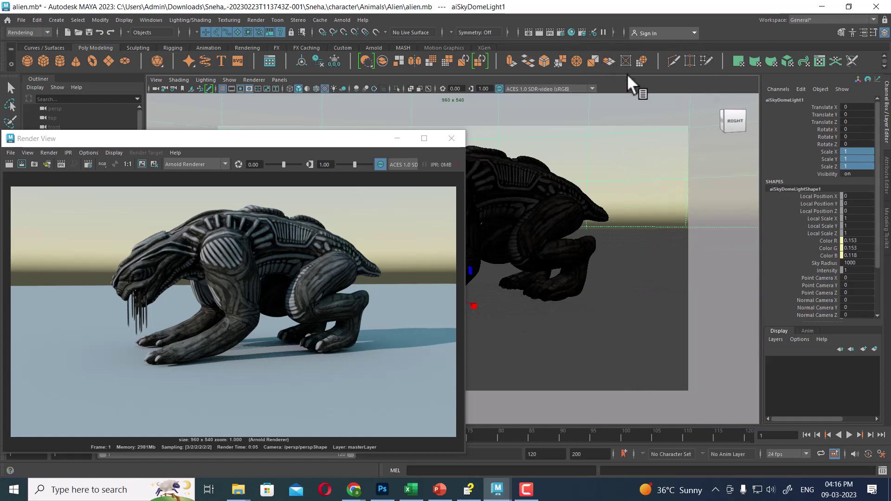
{"action": "key", "text": "ctrl+a"}
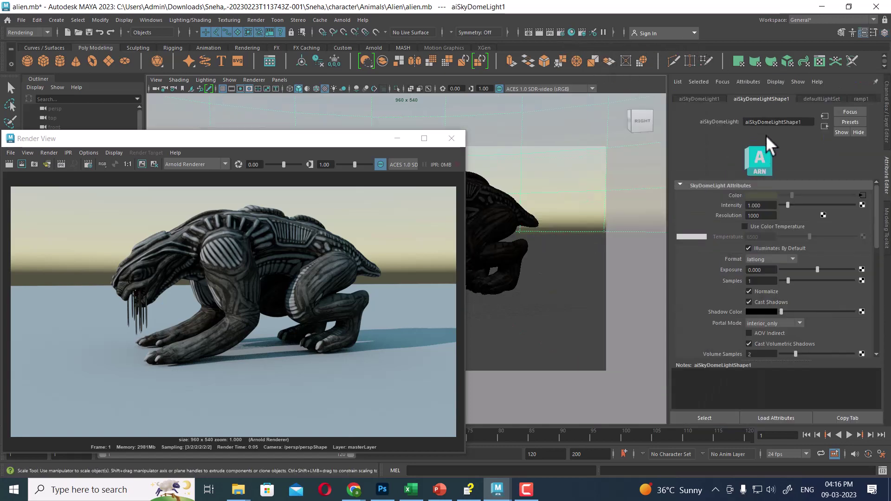
{"action": "left_click", "coordinate": [862, 196]}
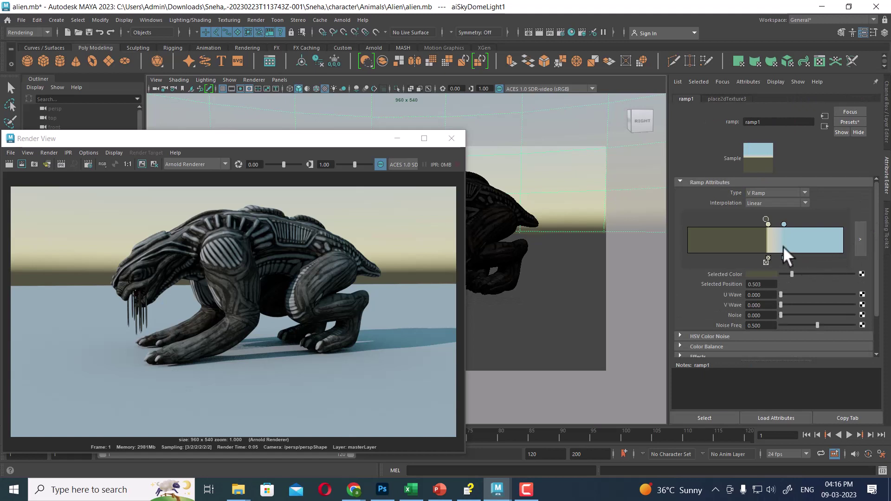
{"action": "left_click", "coordinate": [766, 275]}
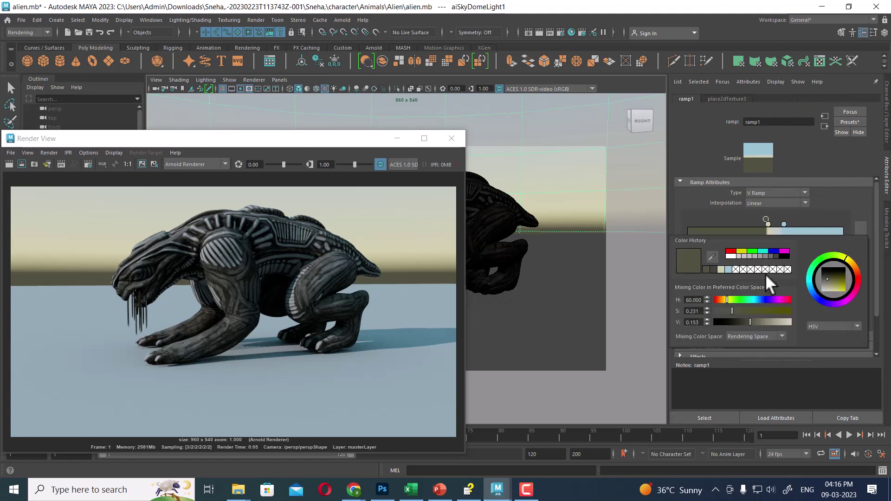
{"action": "left_click", "coordinate": [713, 256]}
{"action": "left_click", "coordinate": [395, 302]}
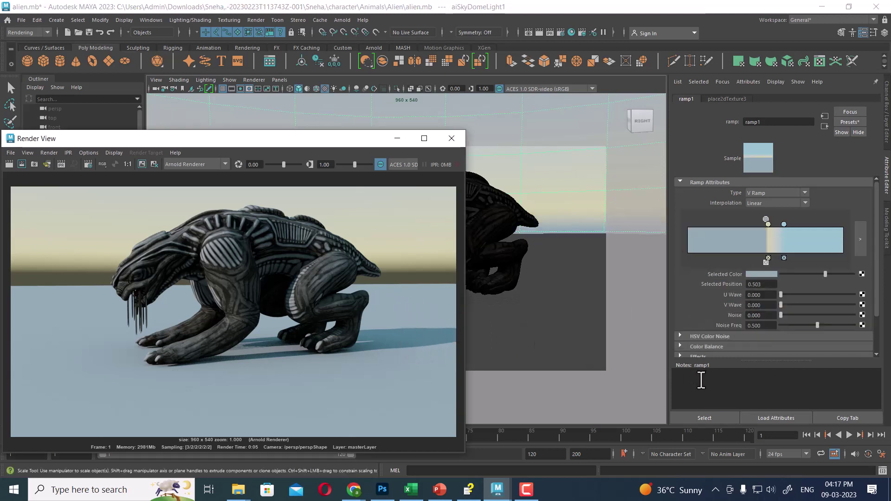
{"action": "left_click", "coordinate": [7, 163]}
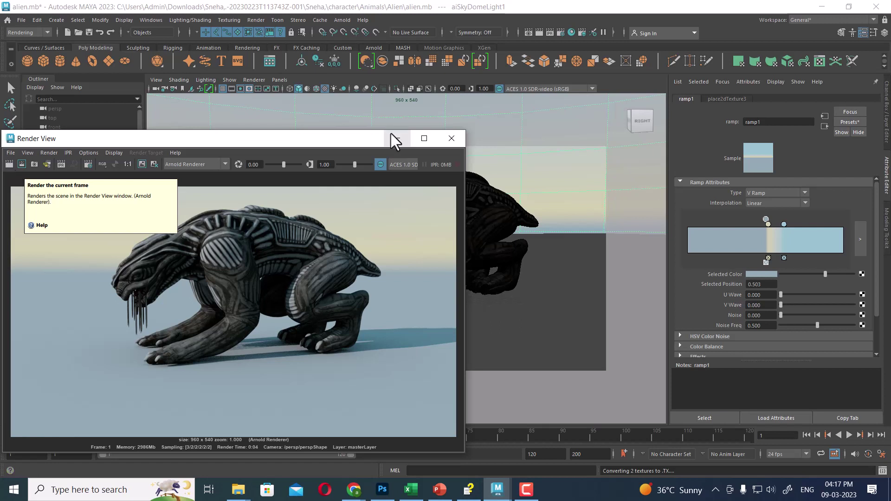
{"action": "left_click_drag", "start_coordinate": [375, 139], "coordinate": [606, 88]}
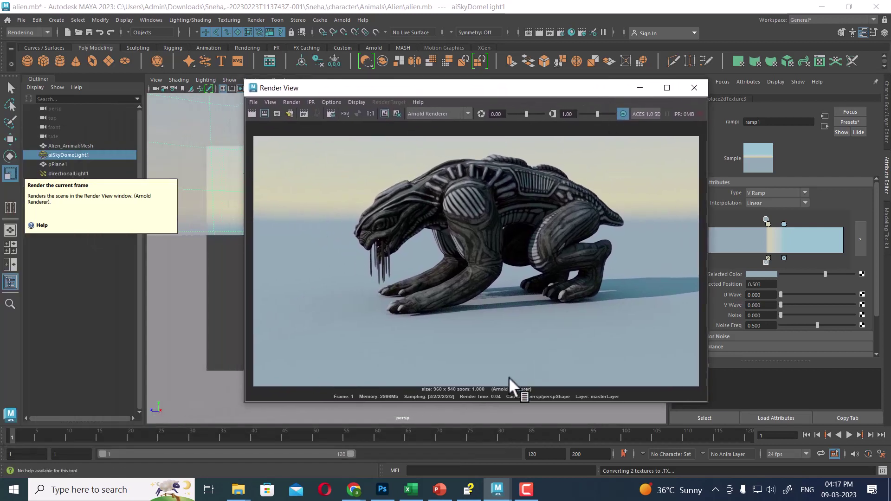